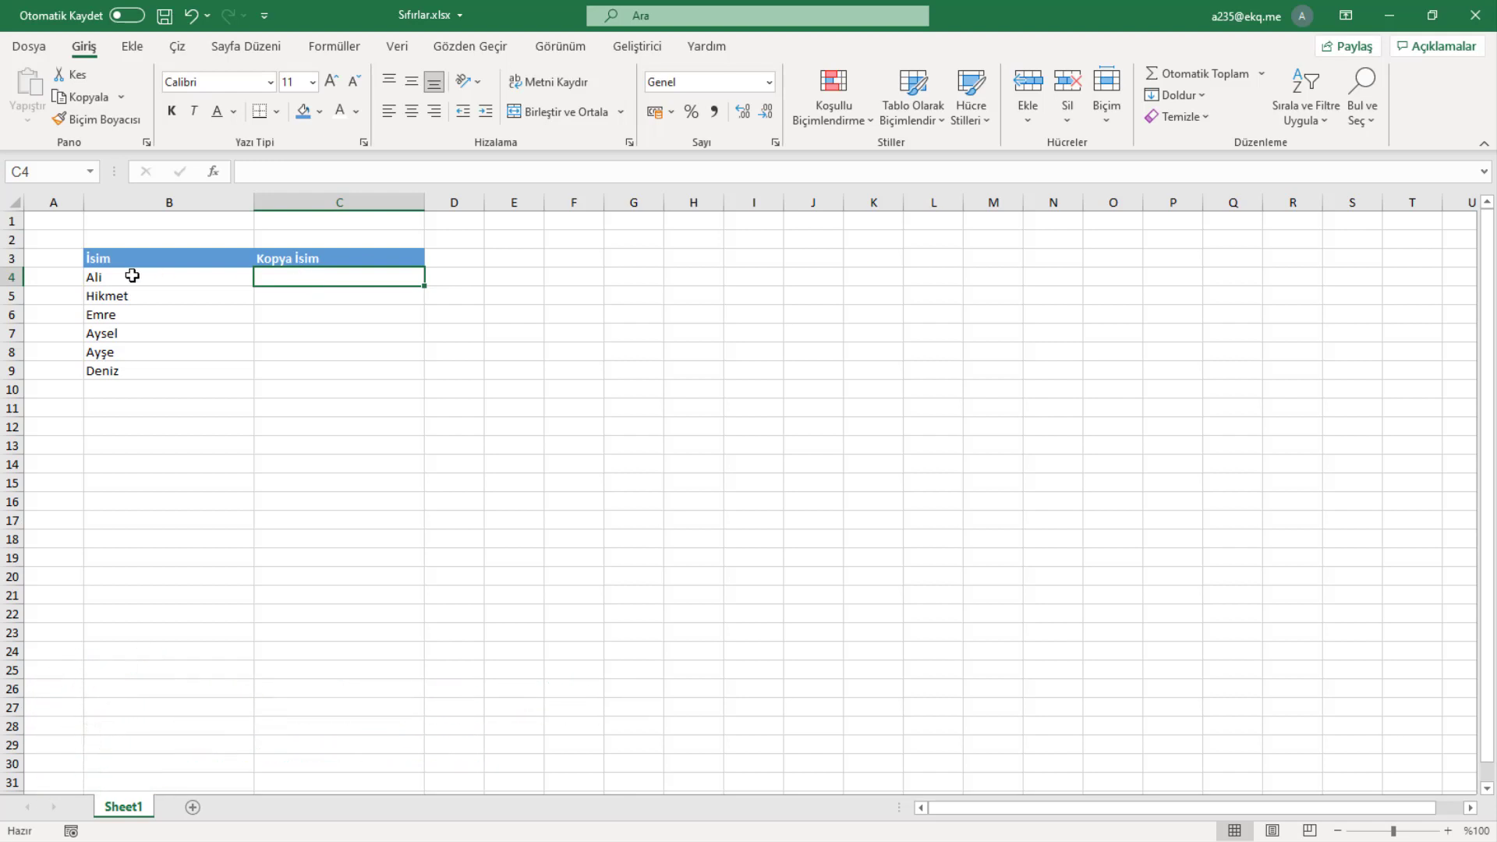
Enter the formula =B4 in cell C4 so it displays the name Ali
left_click_drag(133, 276, 130, 395)
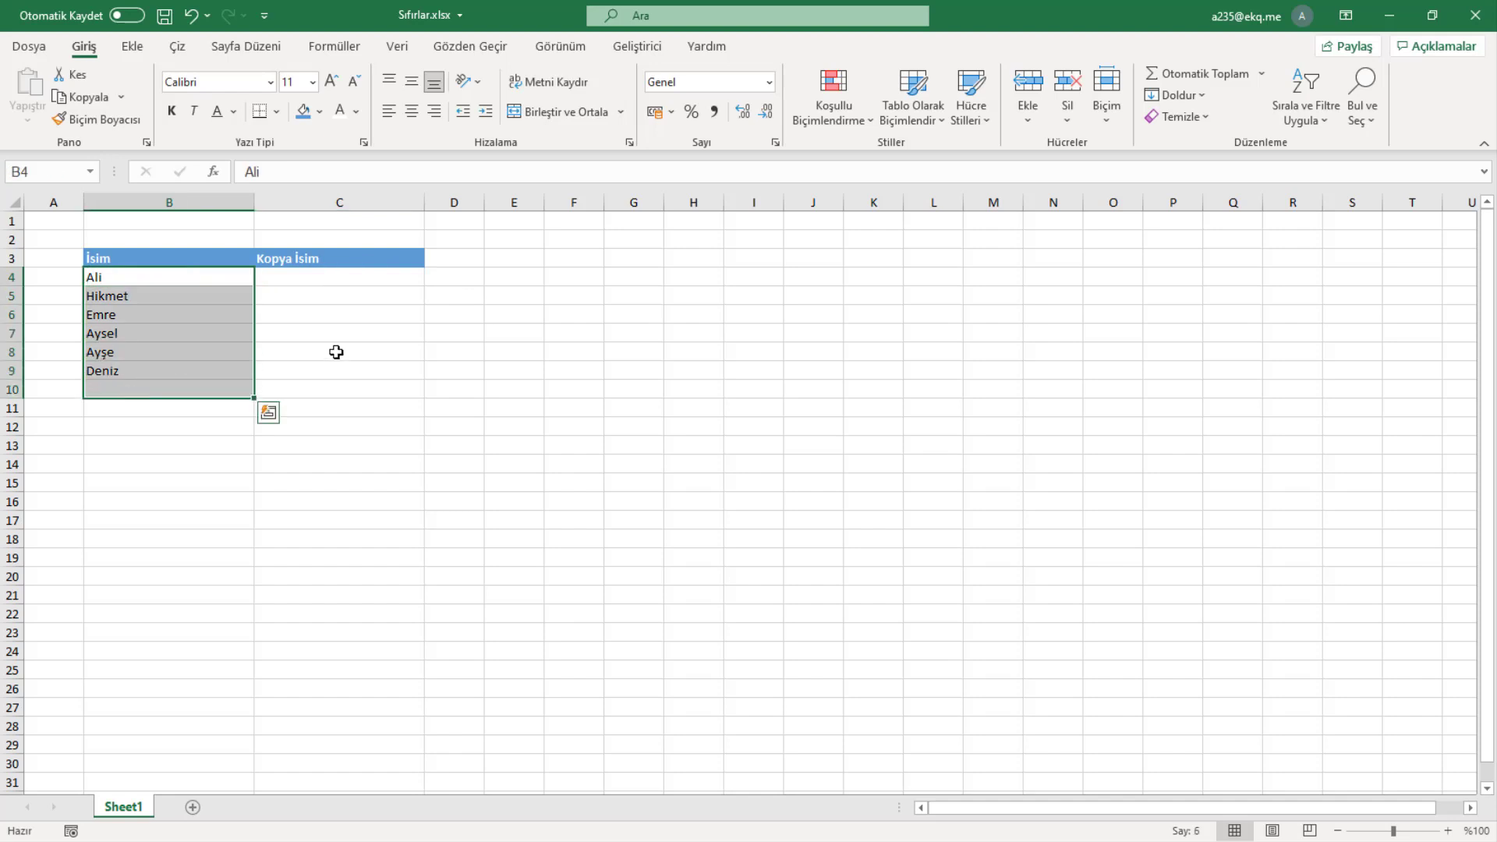
left_click(315, 279)
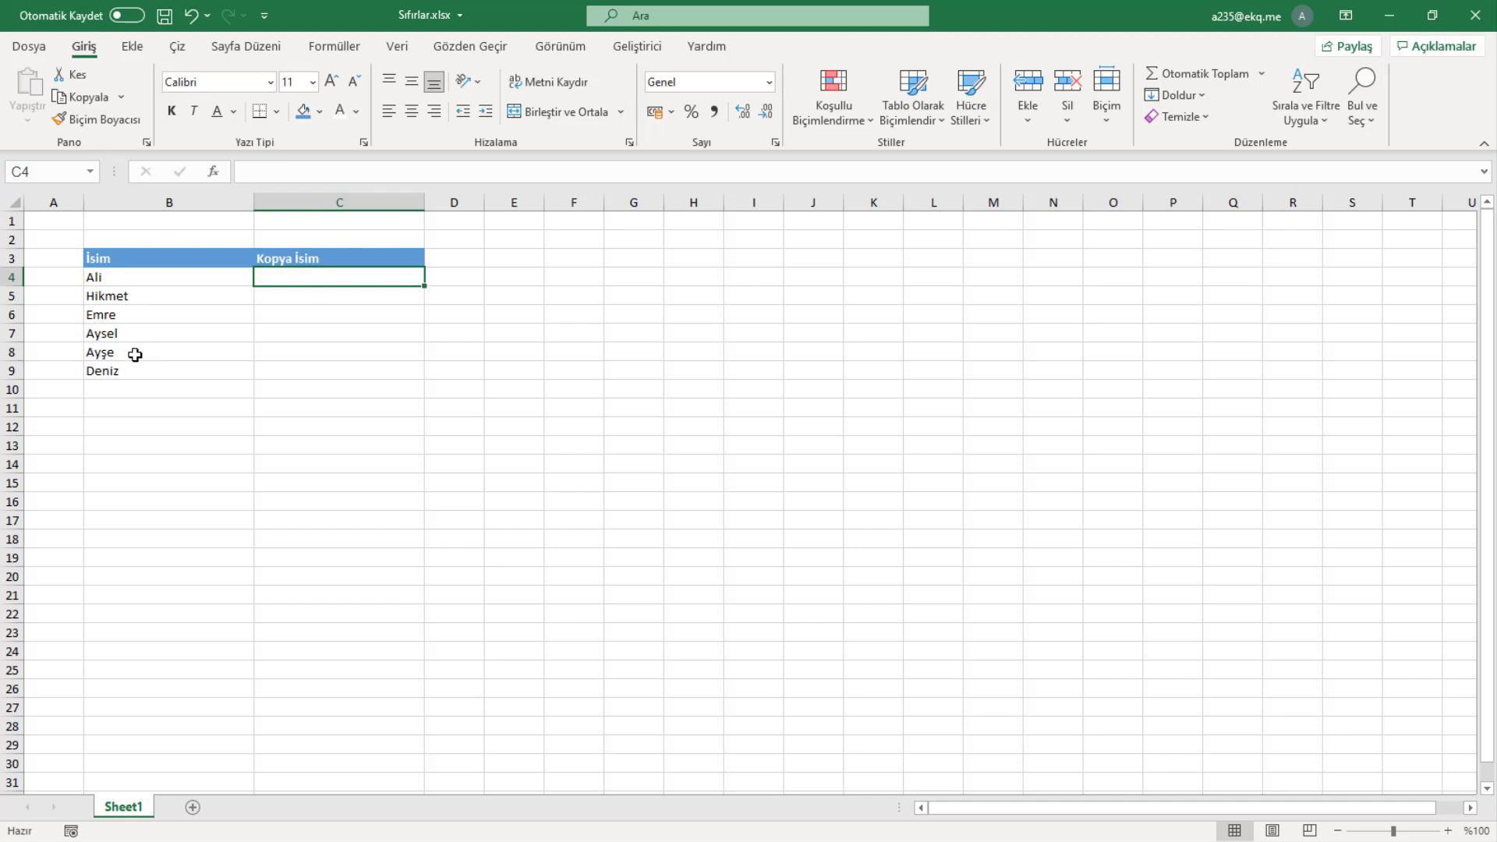
left_click(122, 278)
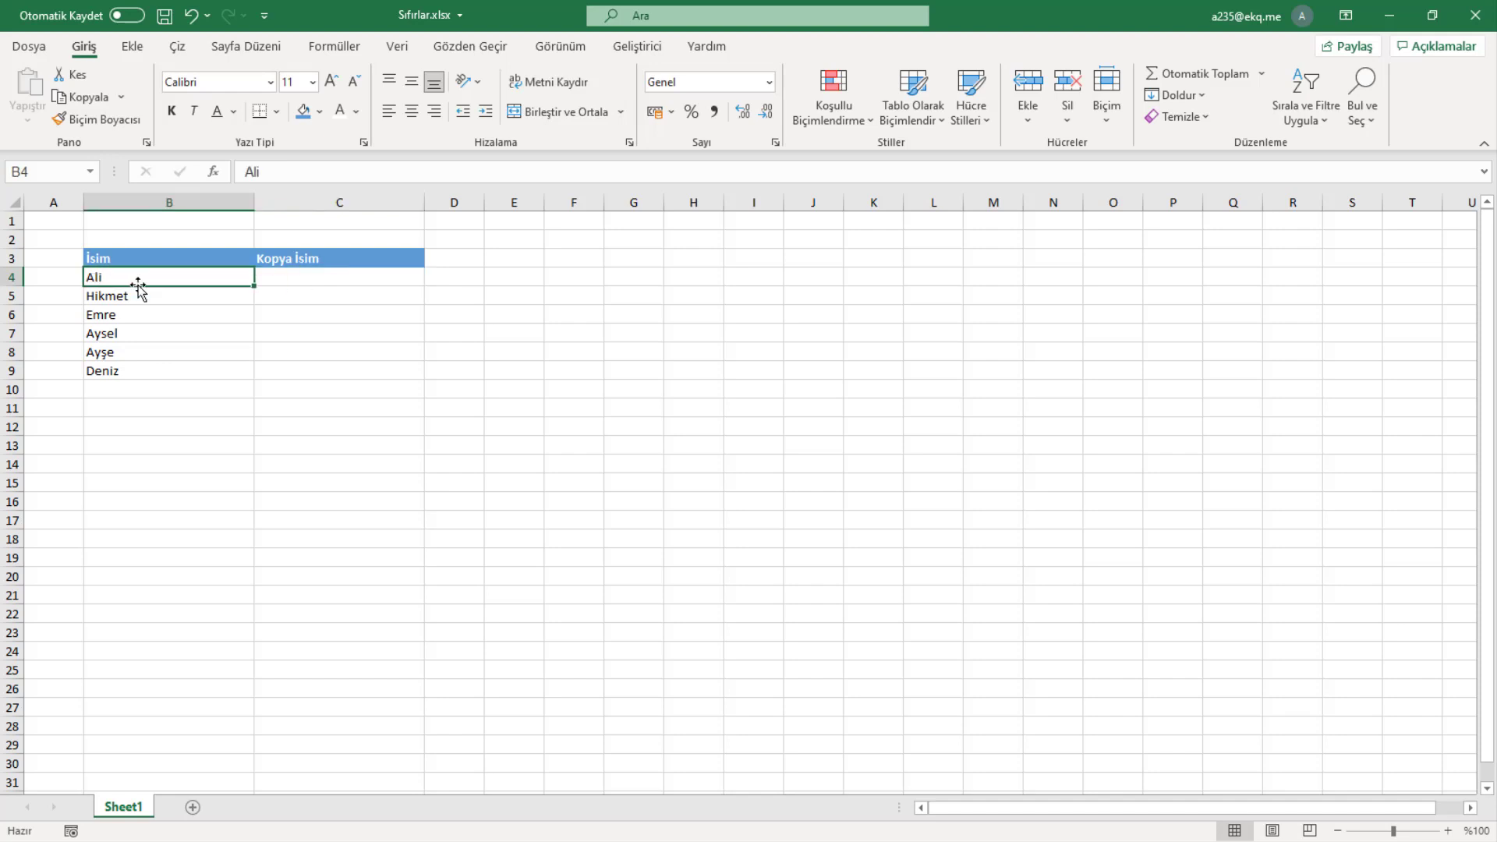
left_click(376, 283)
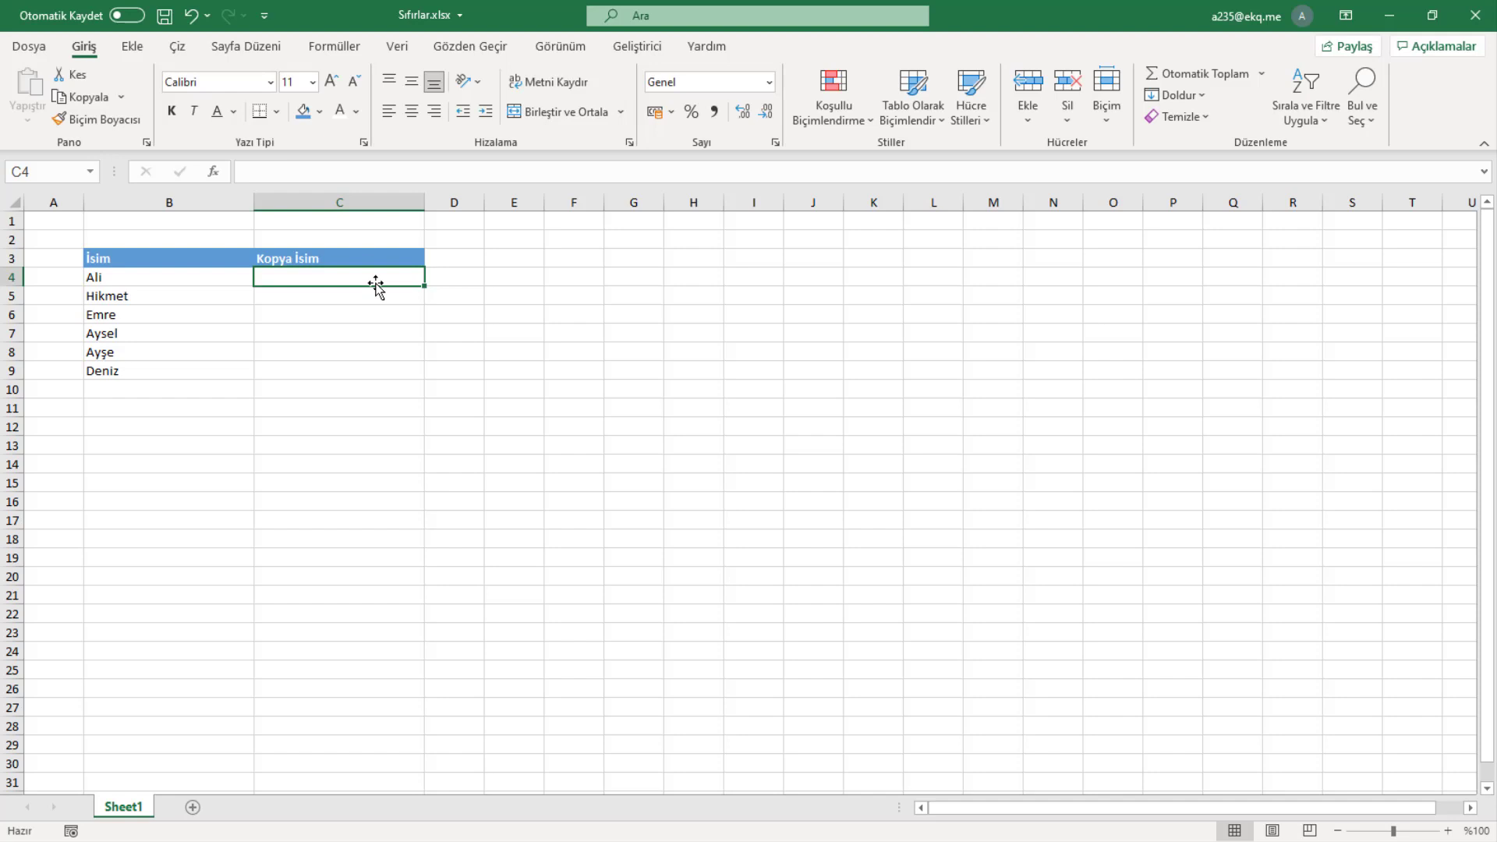
type("=")
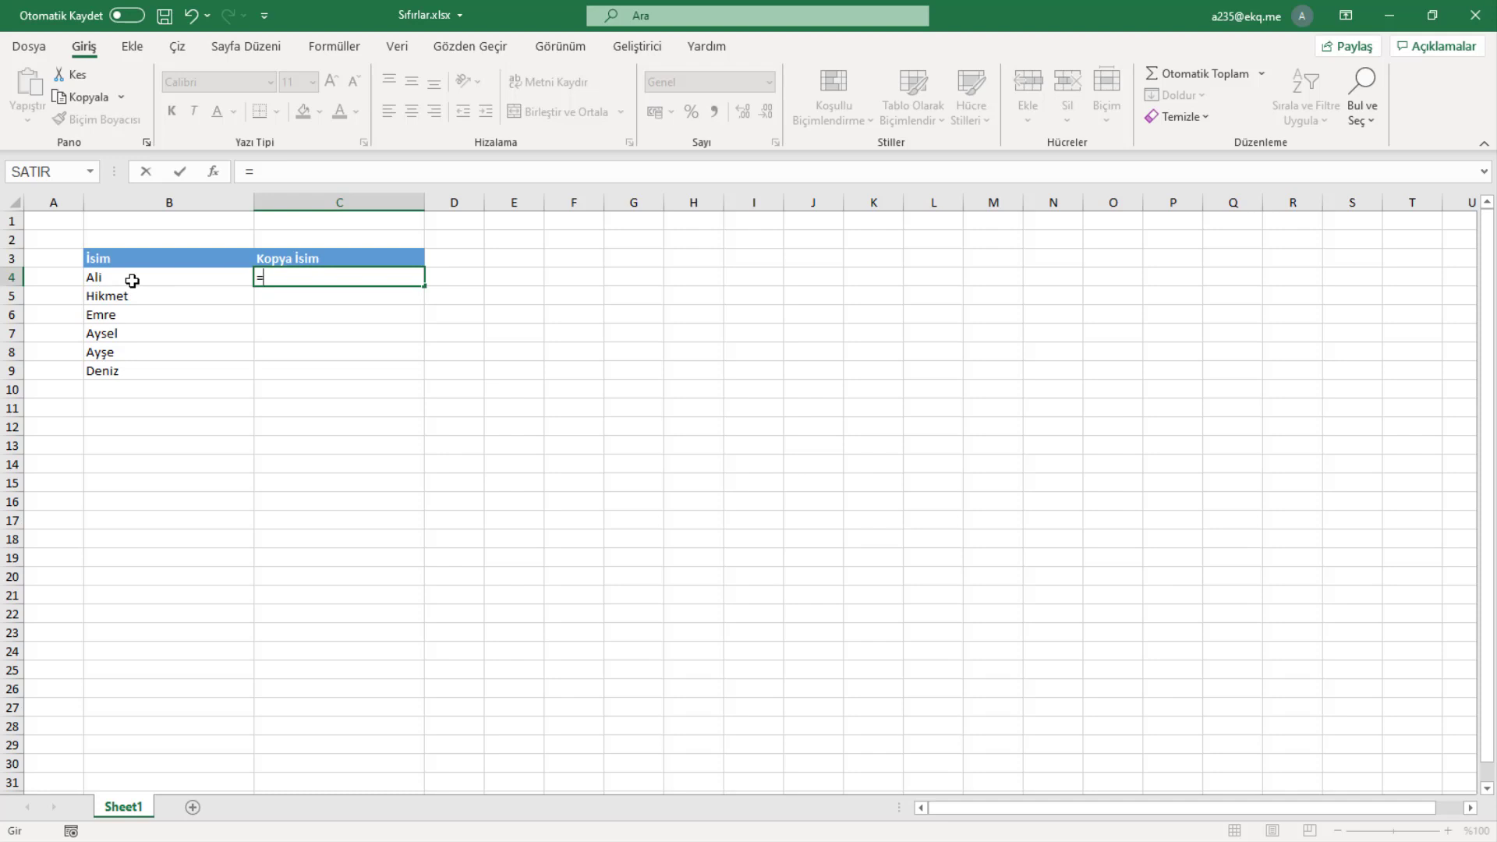
left_click(133, 281)
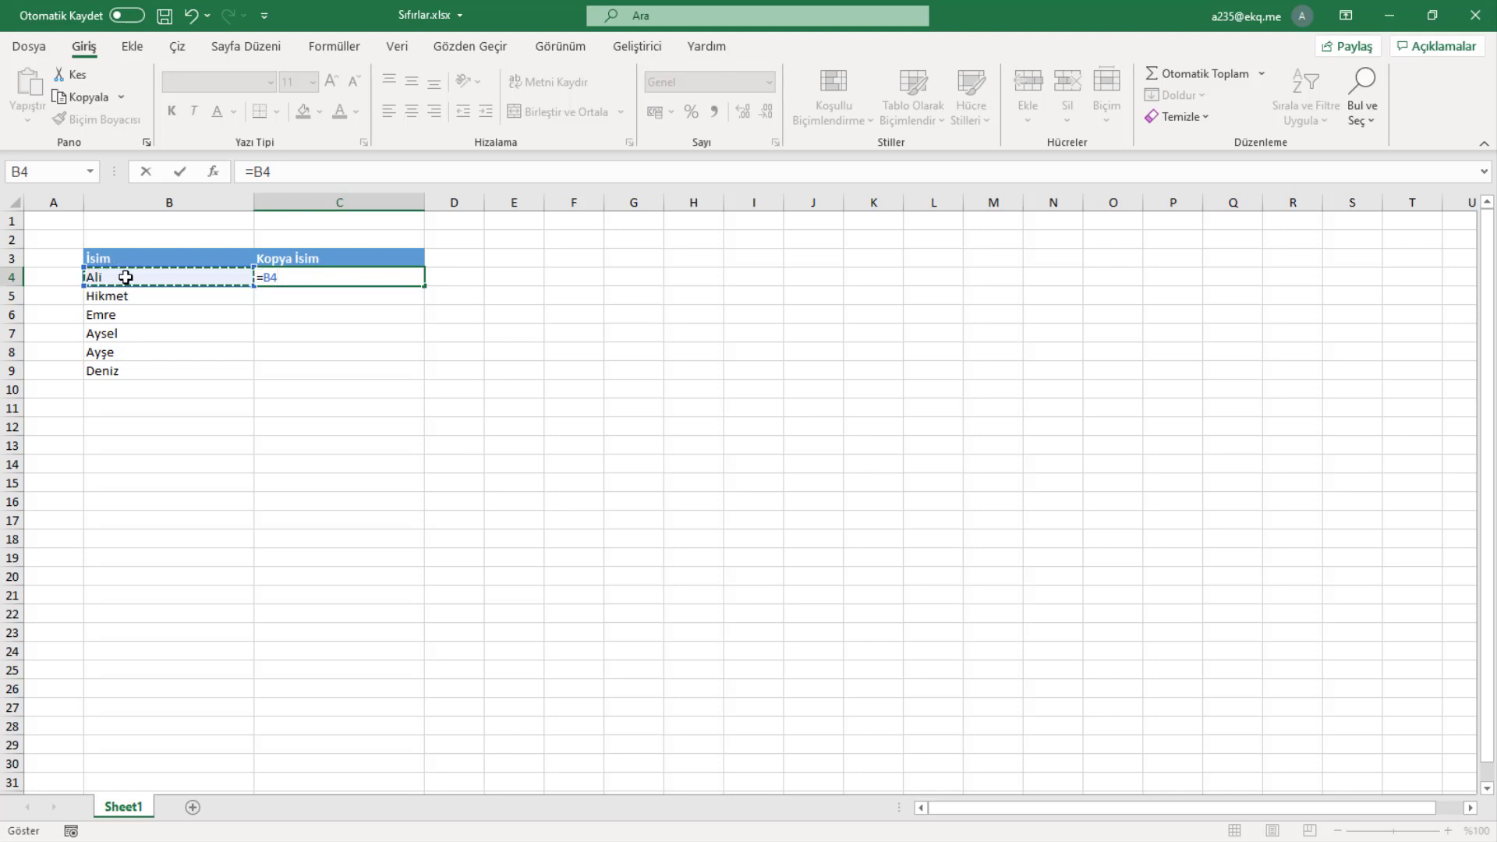
key("Return")
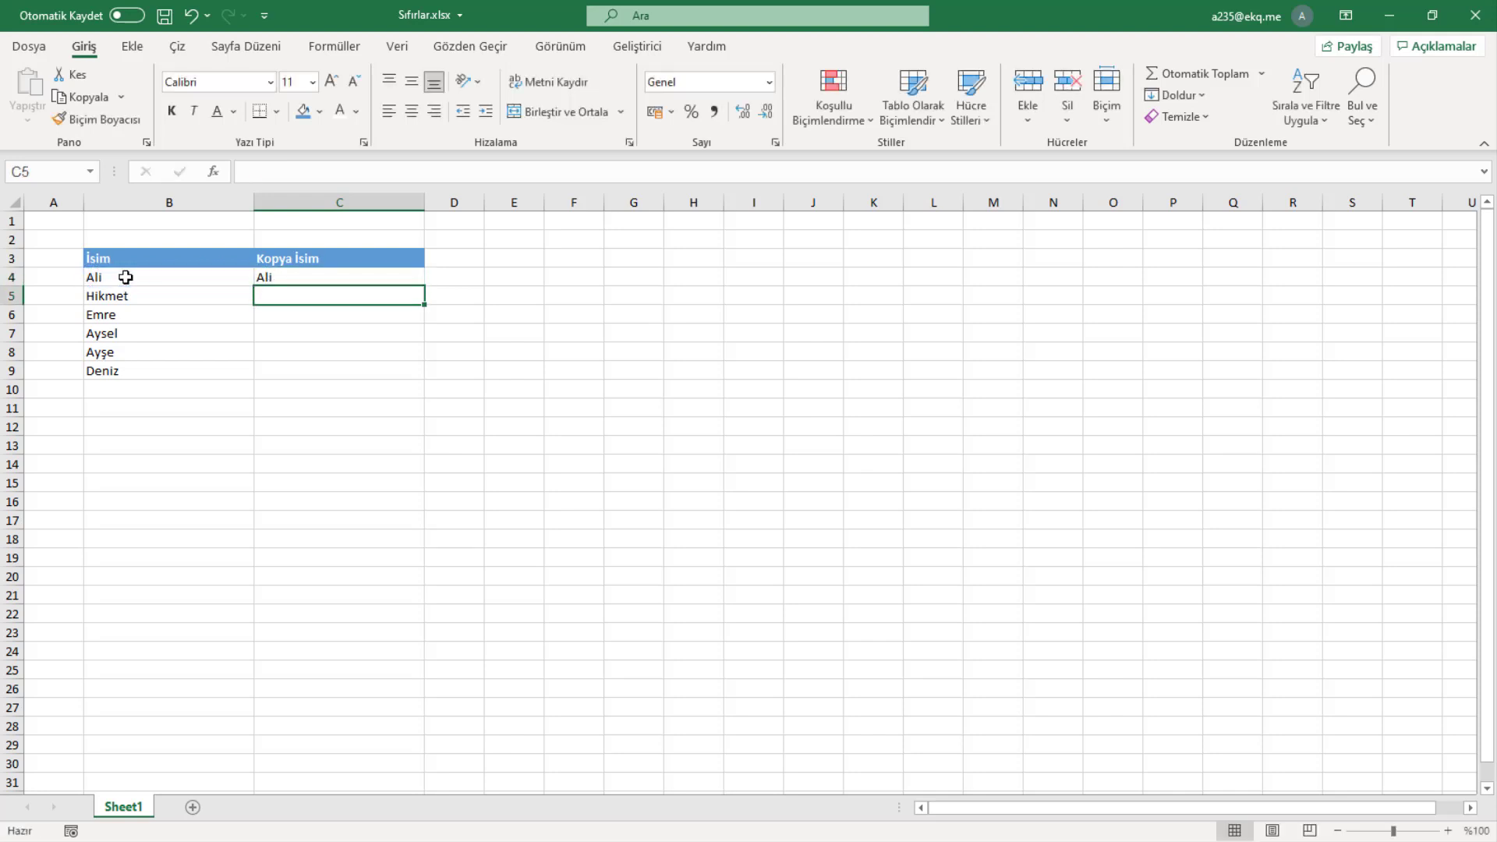
left_click(130, 278)
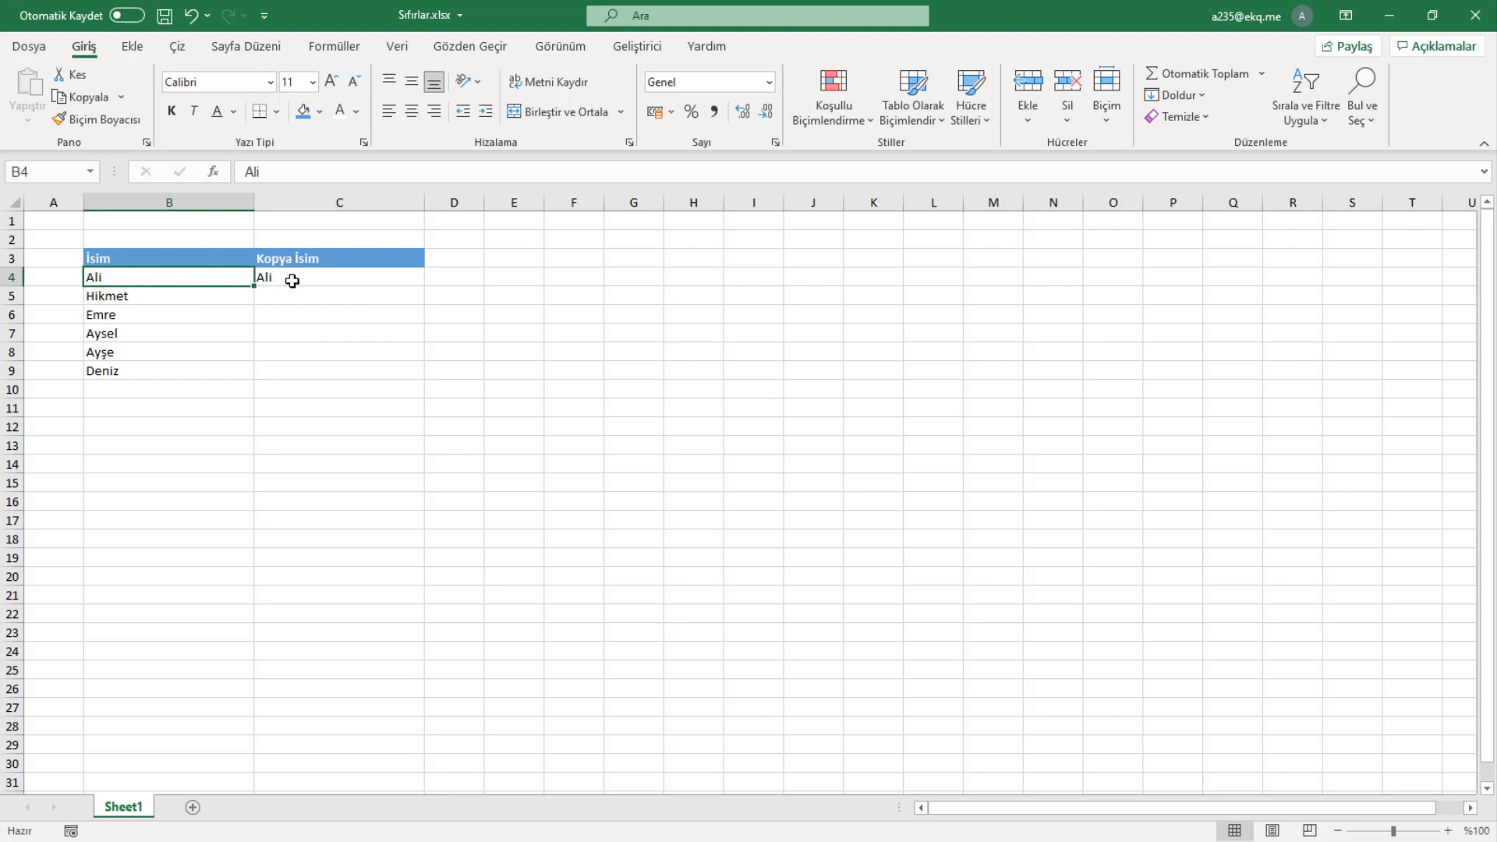
left_click(292, 281)
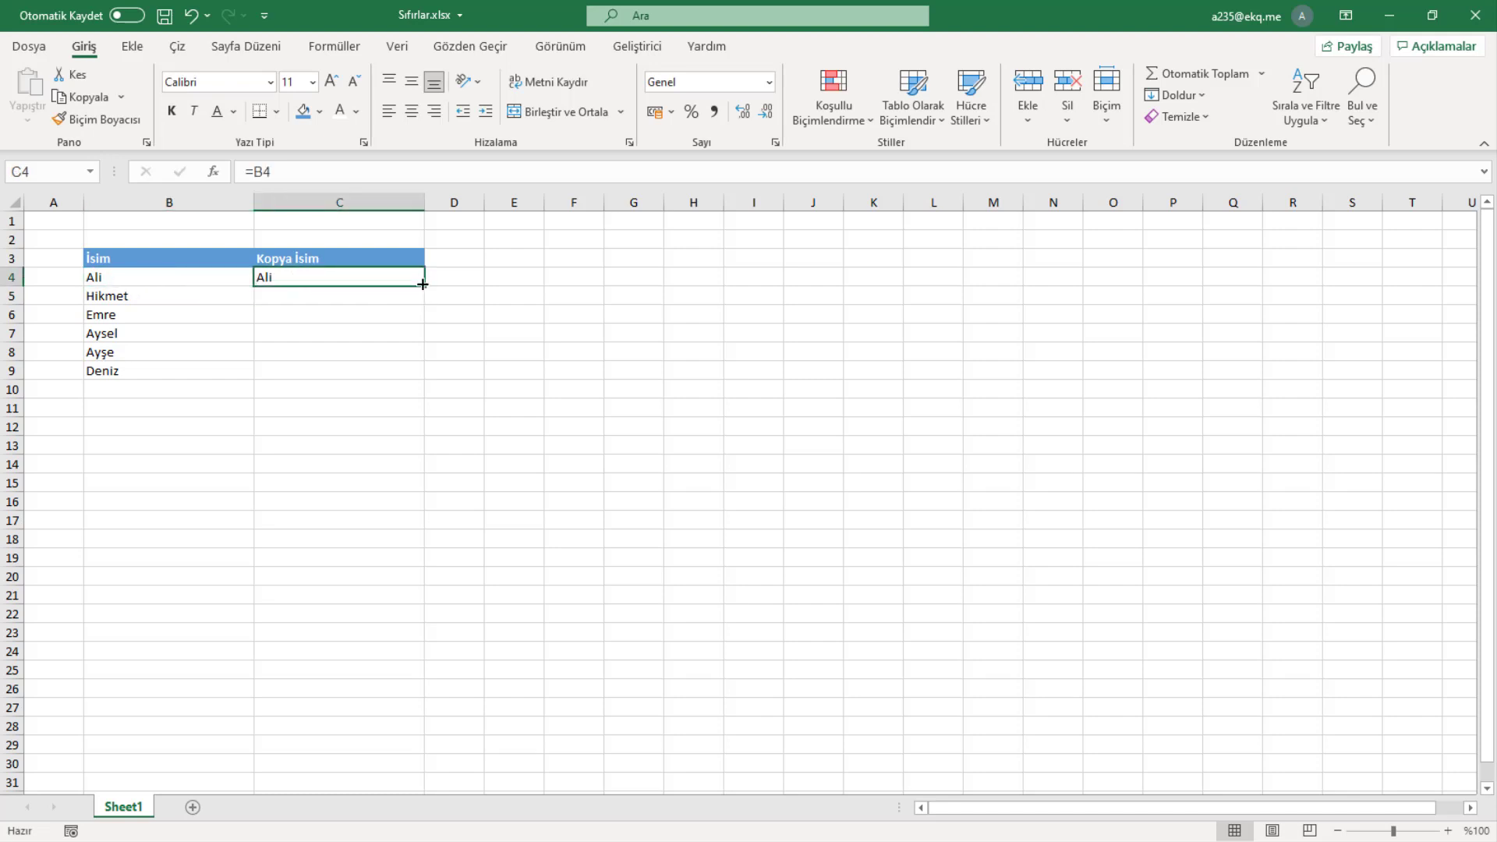
Fill the =B4 formula down column C so it mirrors the six names
left_click_drag(424, 284, 394, 716)
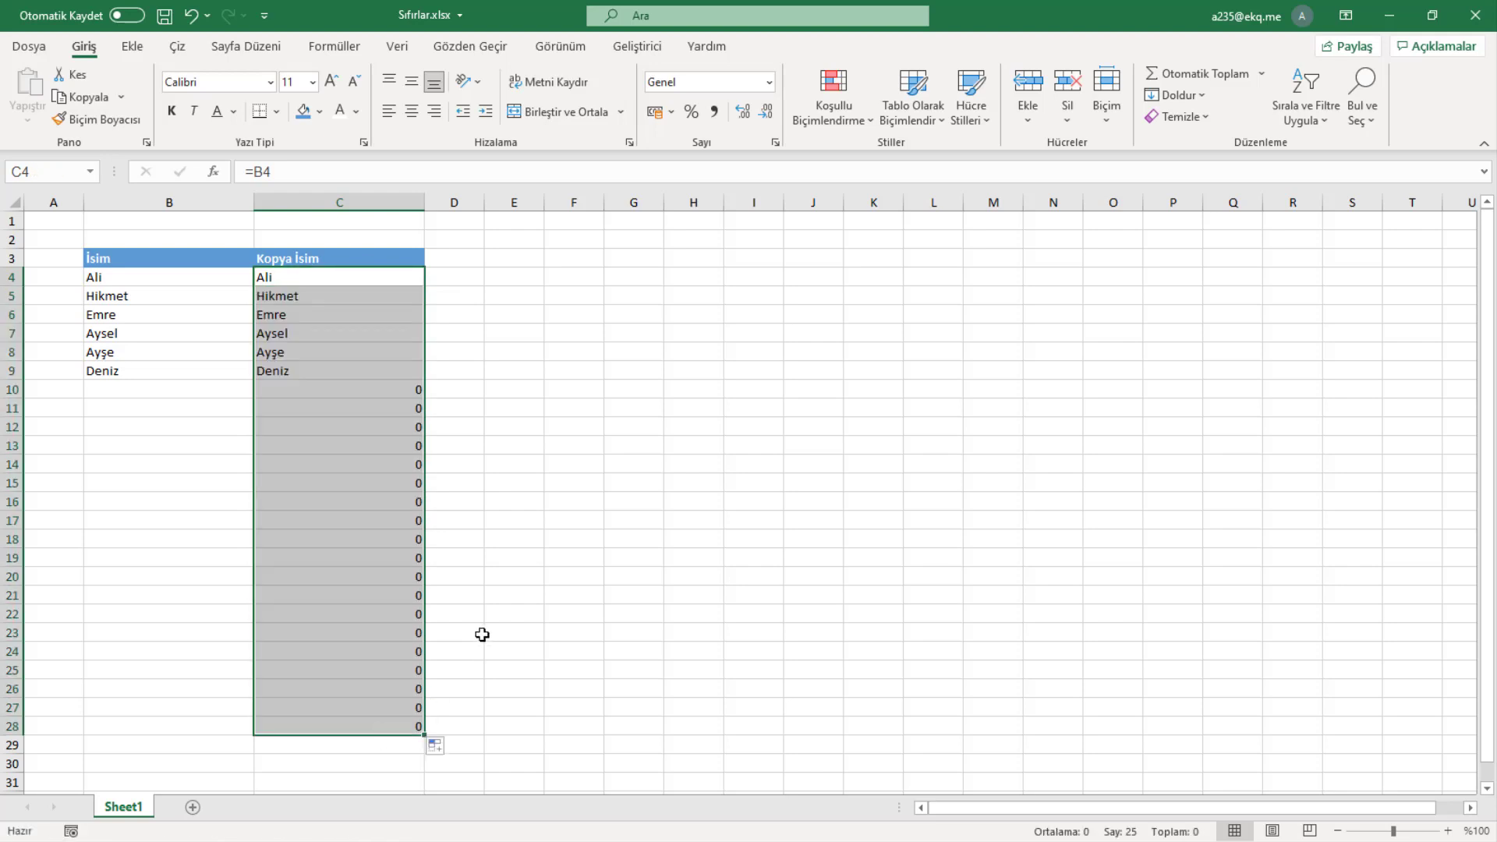
left_click(149, 296)
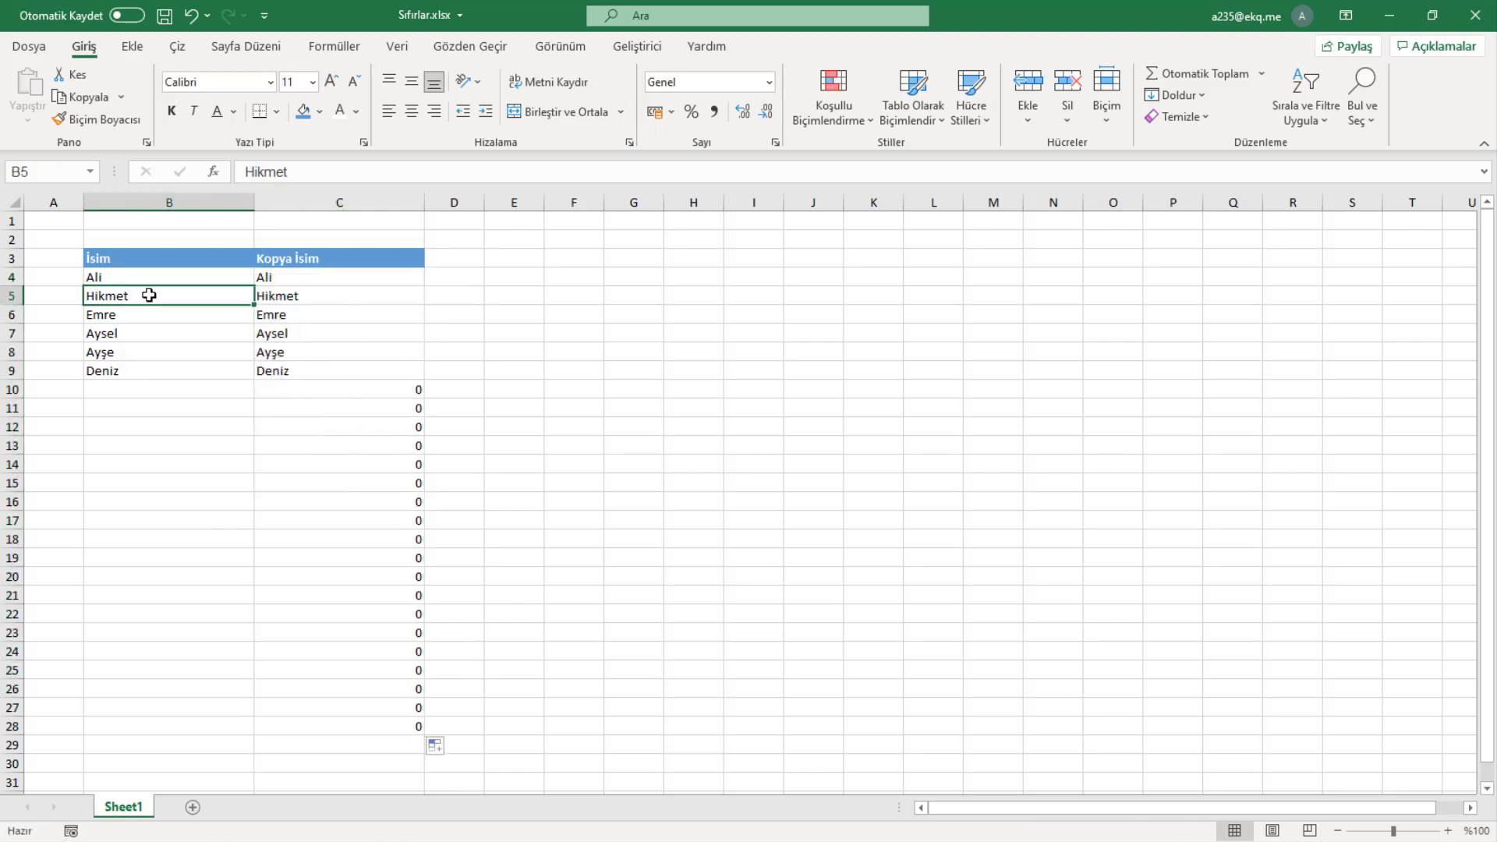
left_click(272, 296)
left_click(161, 314)
left_click(307, 314)
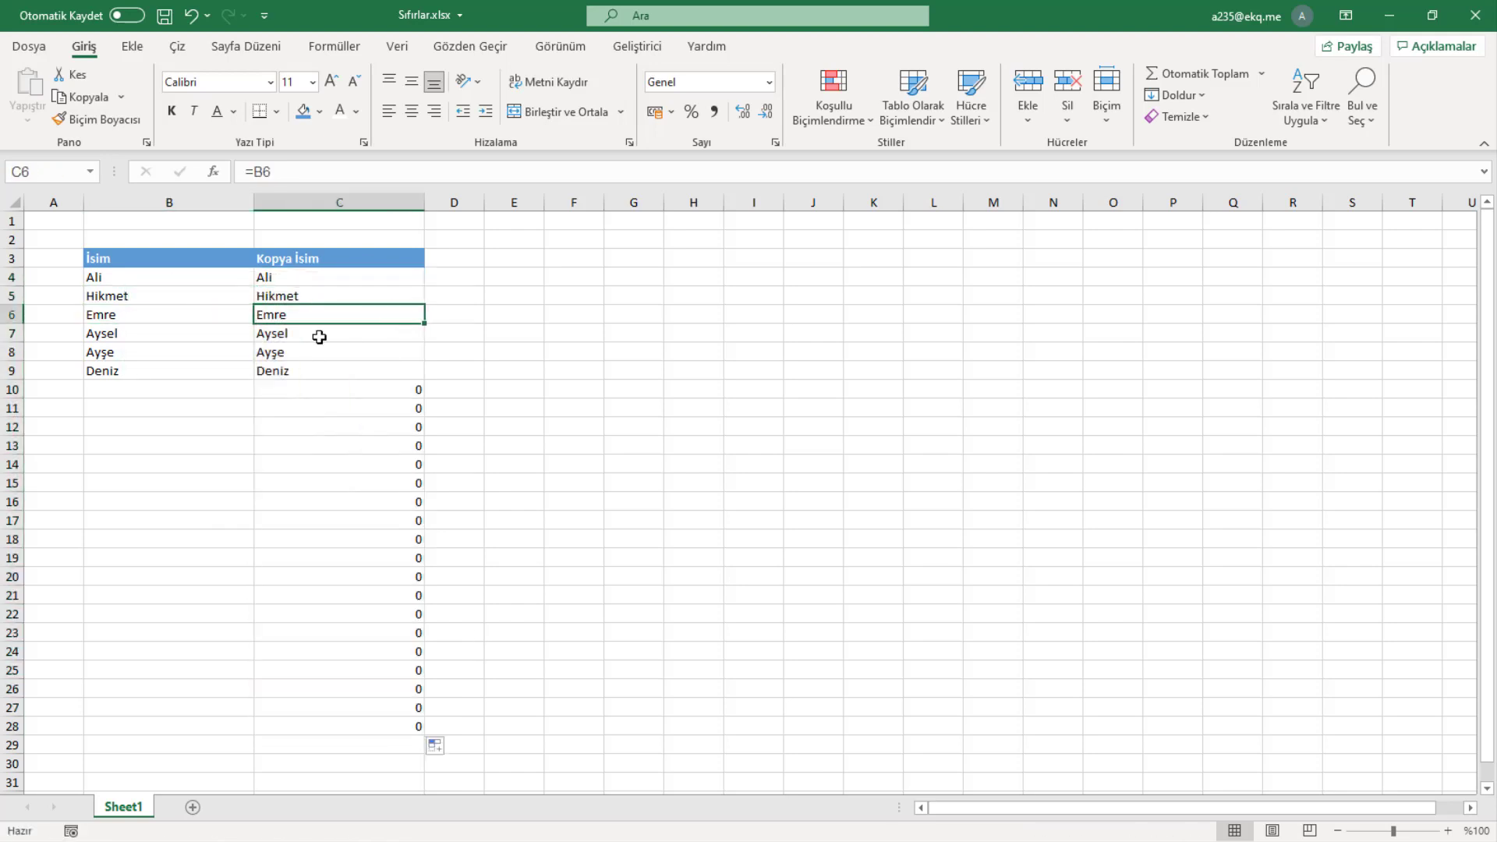
left_click_drag(100, 371, 269, 278)
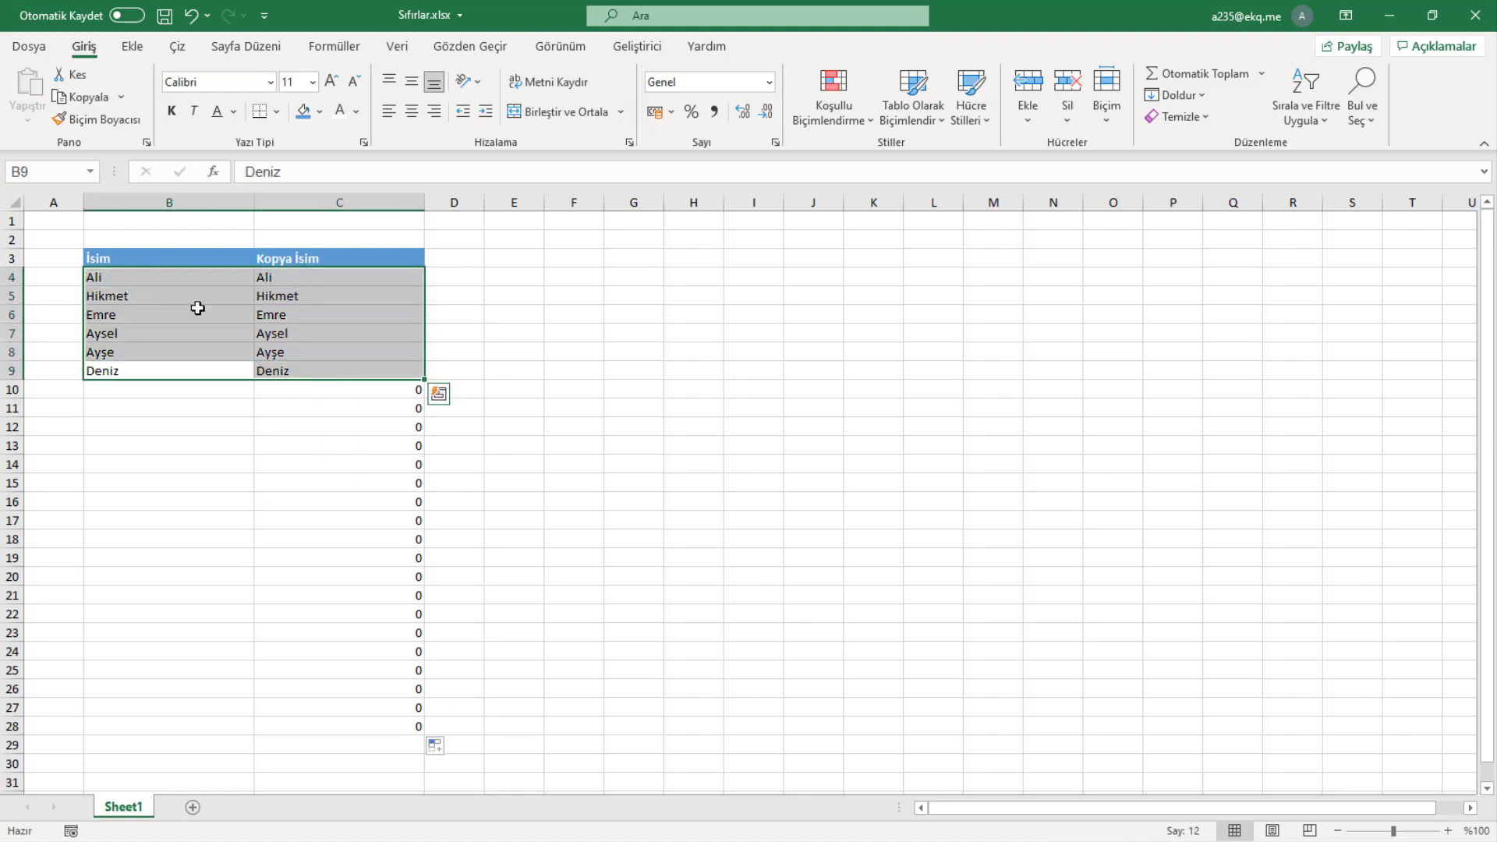
Extend the formula far down column C below the names, showing 0 in empty rows
mouse_move(320, 389)
left_mouse_down()
mouse_move(335, 736)
mouse_move(330, 721)
left_mouse_up()
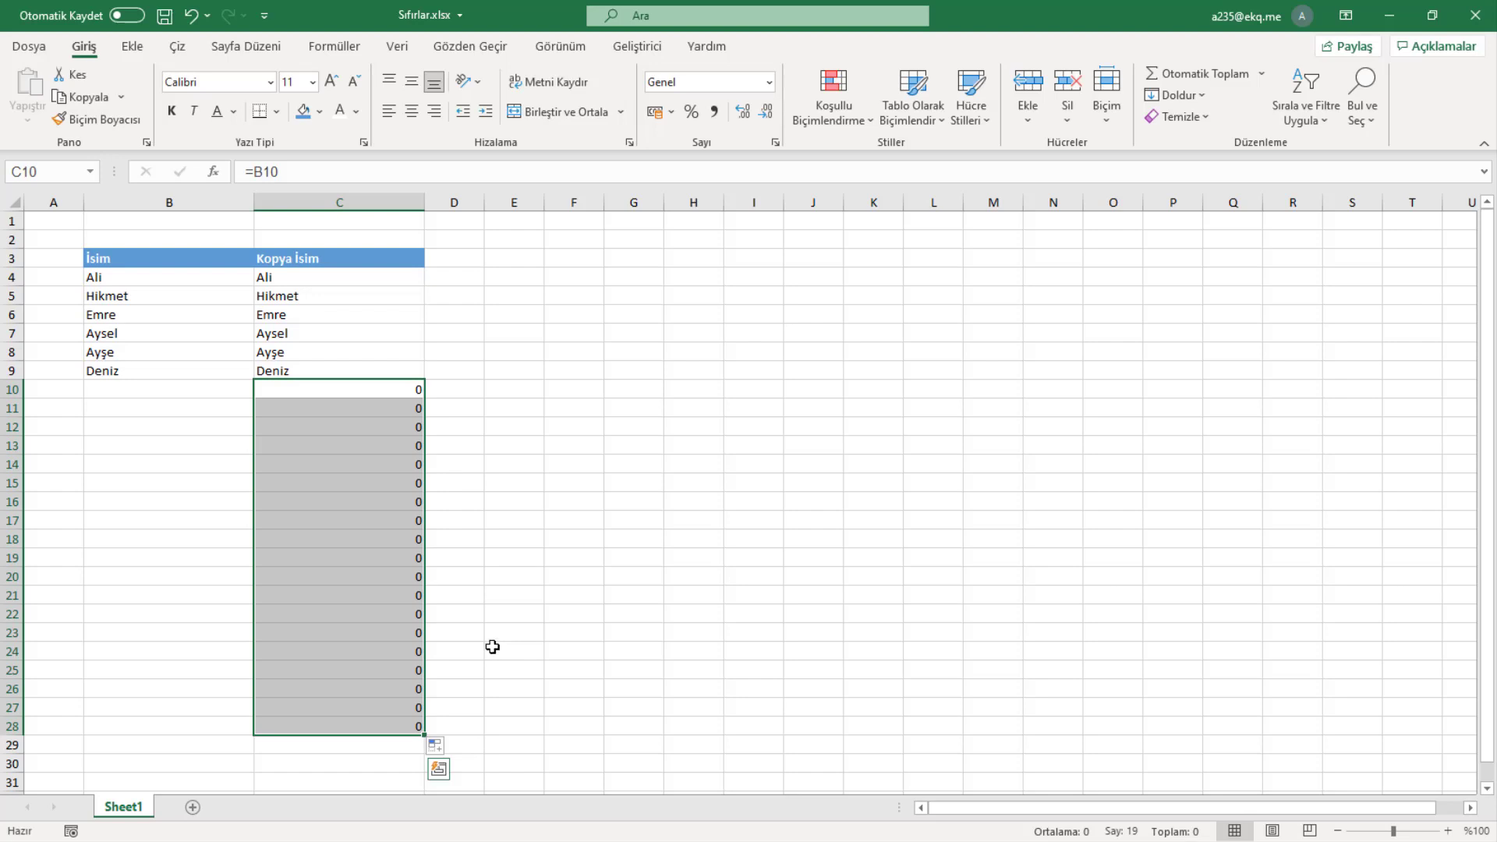
left_click_drag(422, 735, 405, 839)
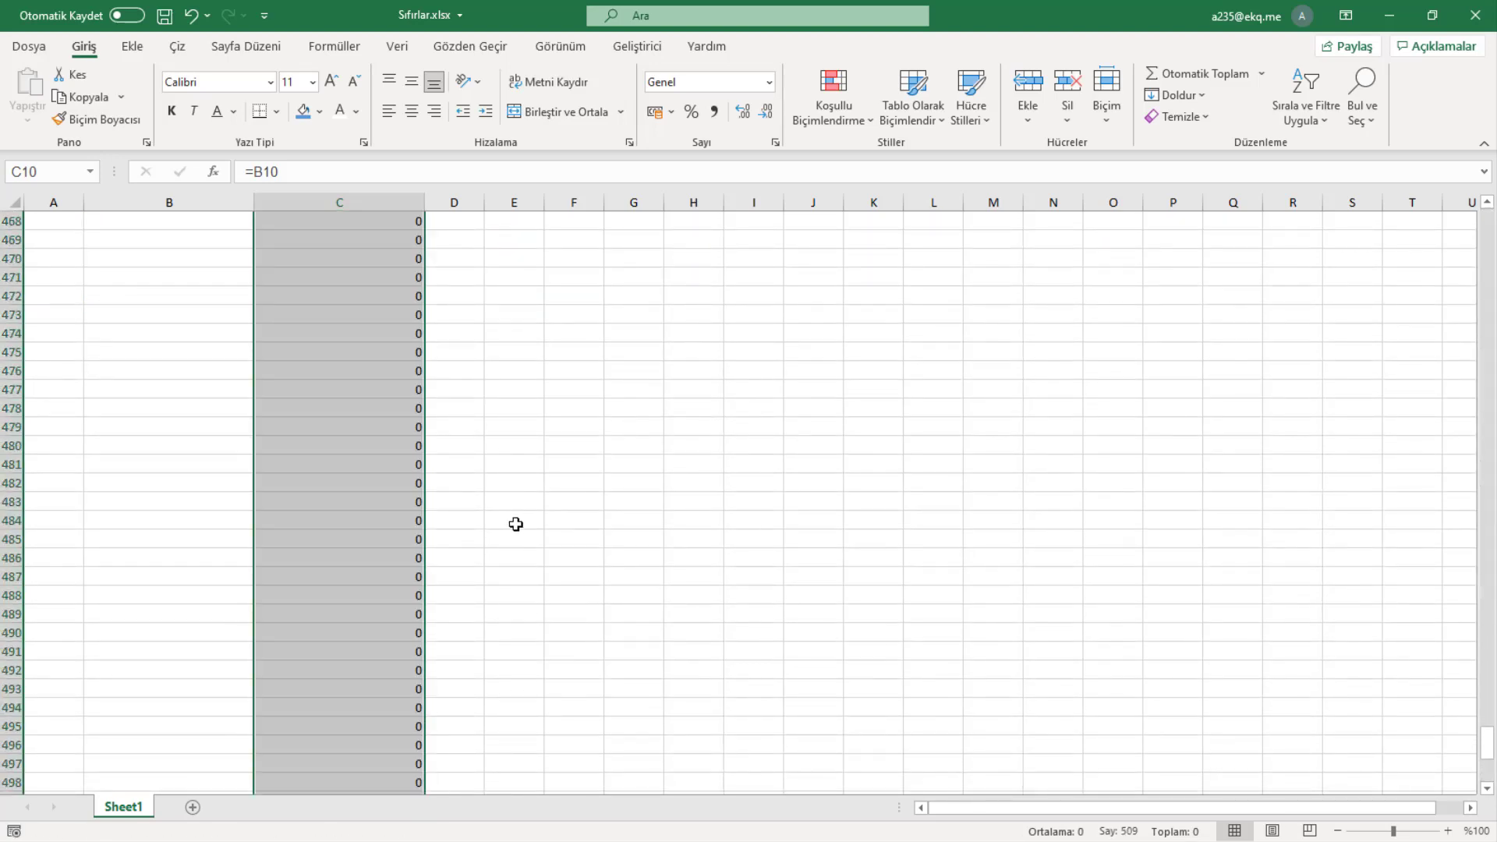
scroll(519, 532, "up", 7)
scroll(519, 535, "up", 7)
scroll(519, 540, "up", 14)
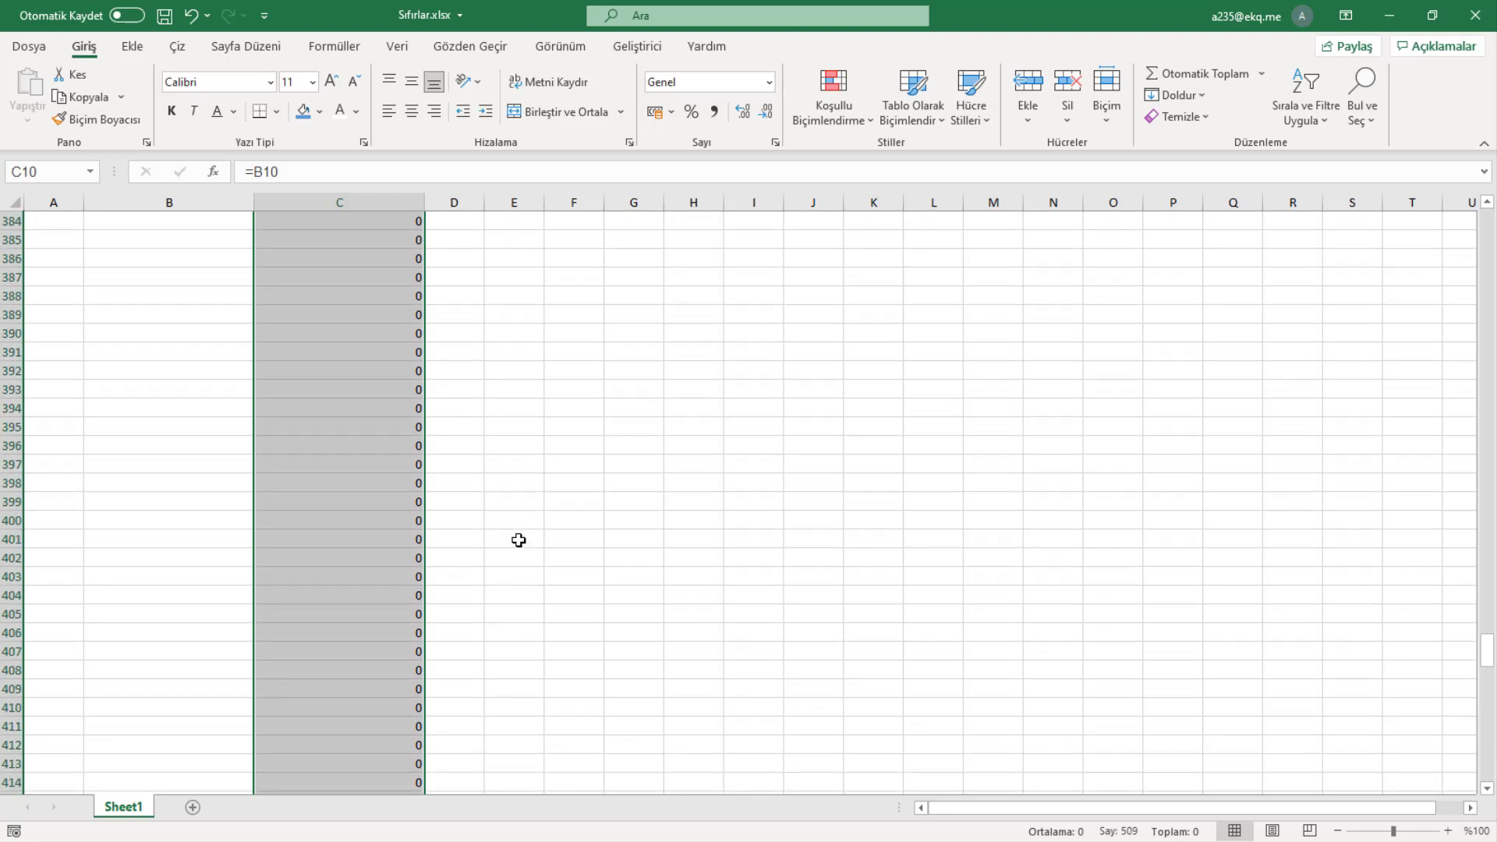
scroll(1280, 351, "up", 10)
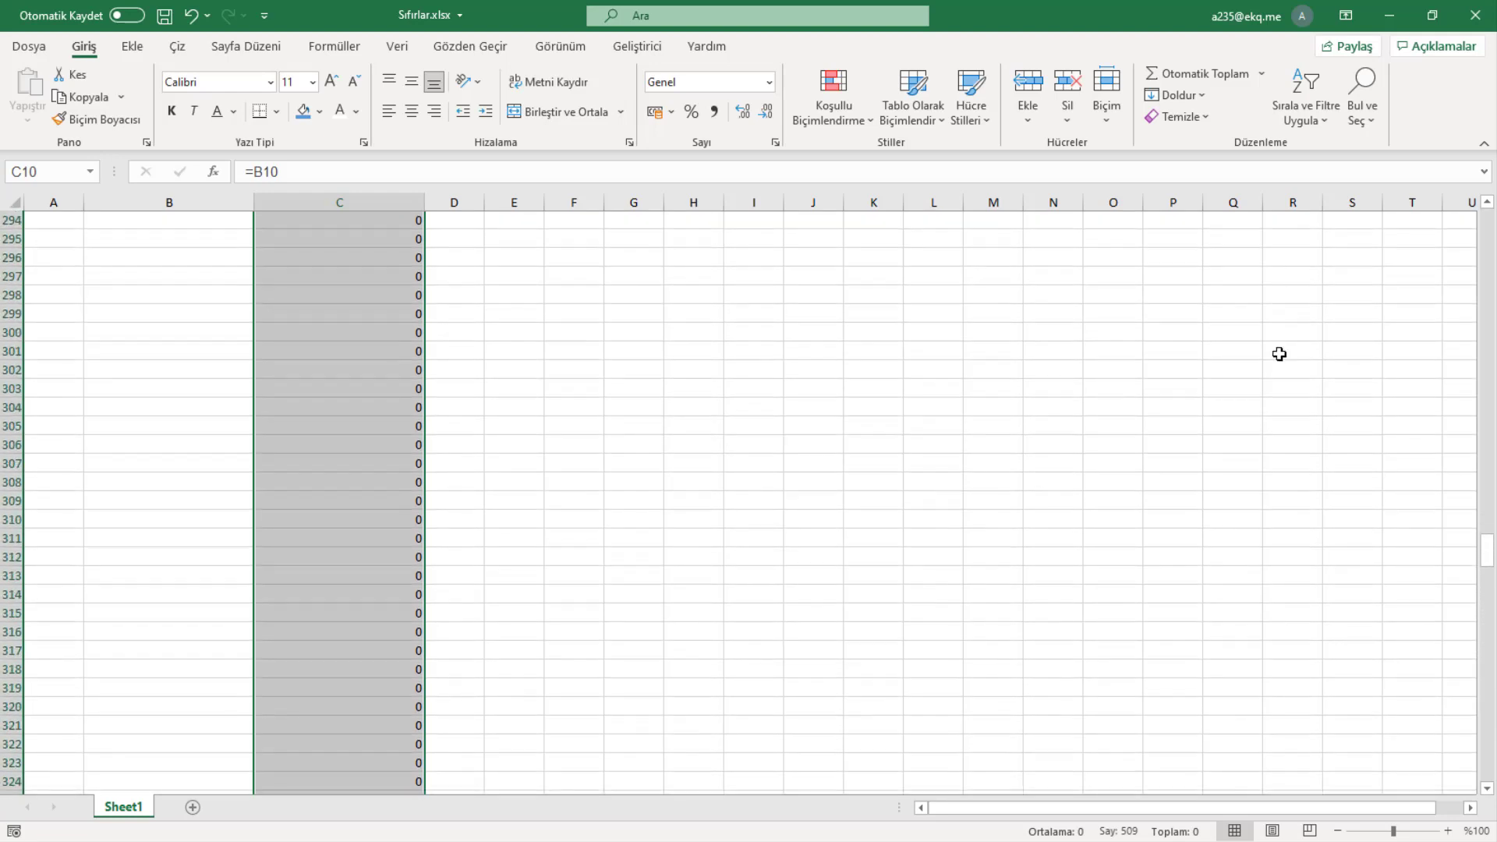
scroll(1280, 351, "up", 12)
left_click_drag(1490, 555, 1490, 222)
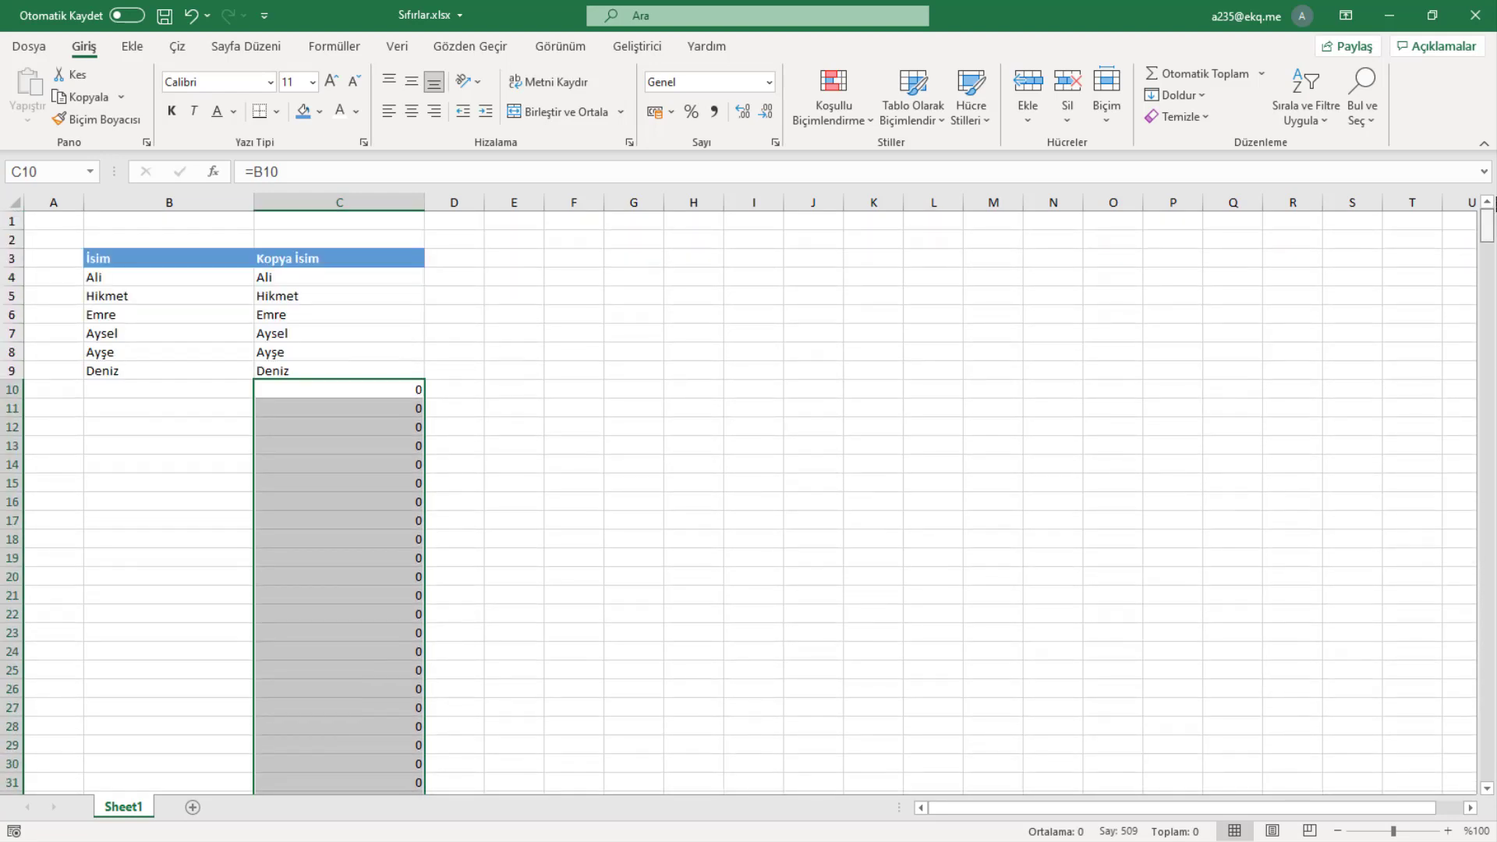
left_click(167, 393)
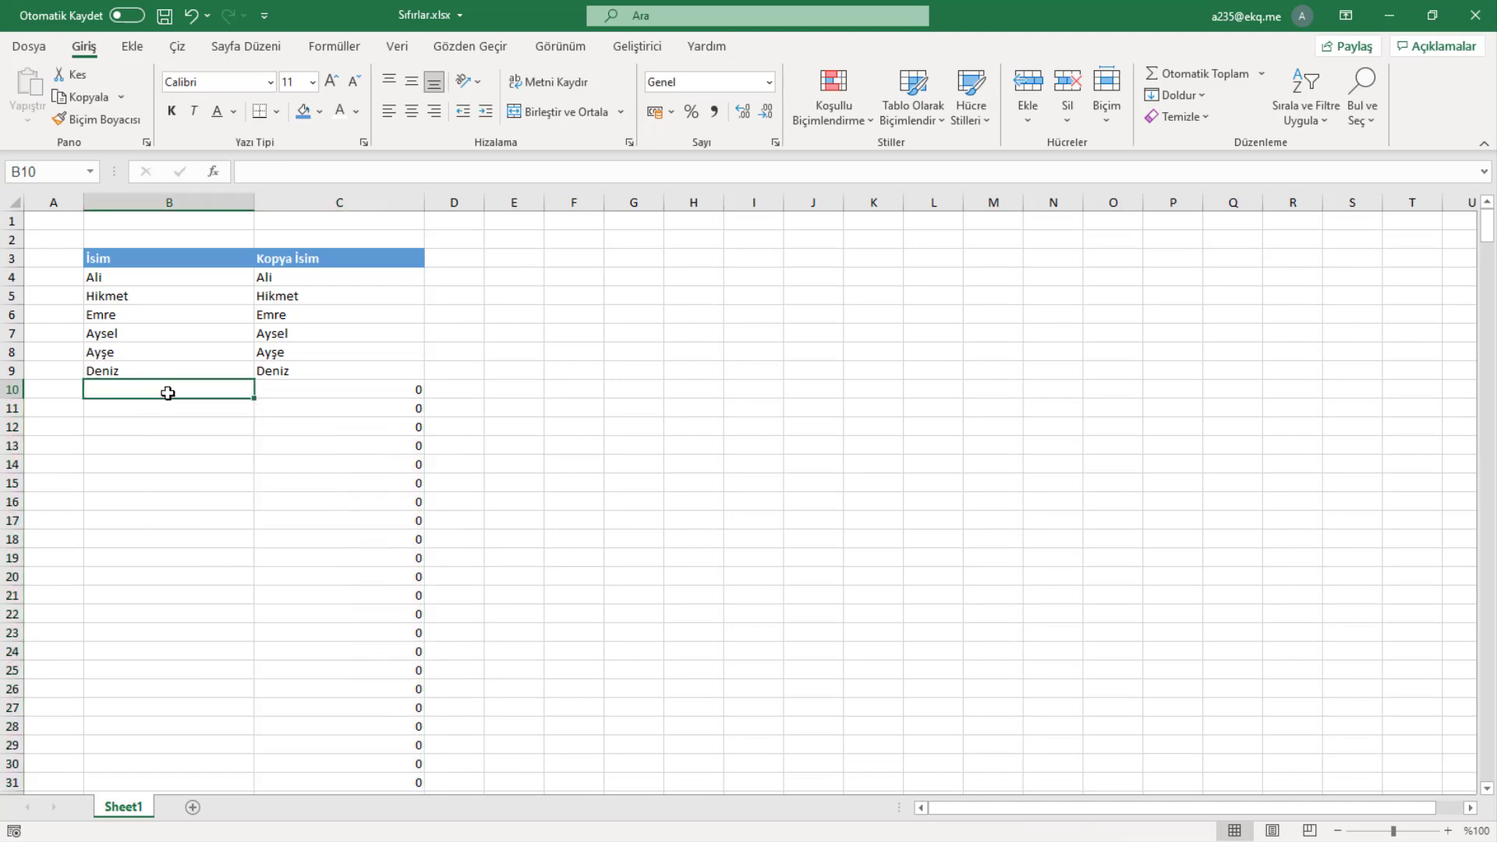
Enter the name Kemal in B10 and check that C10 mirrors it
type("Kemal")
key("Return")
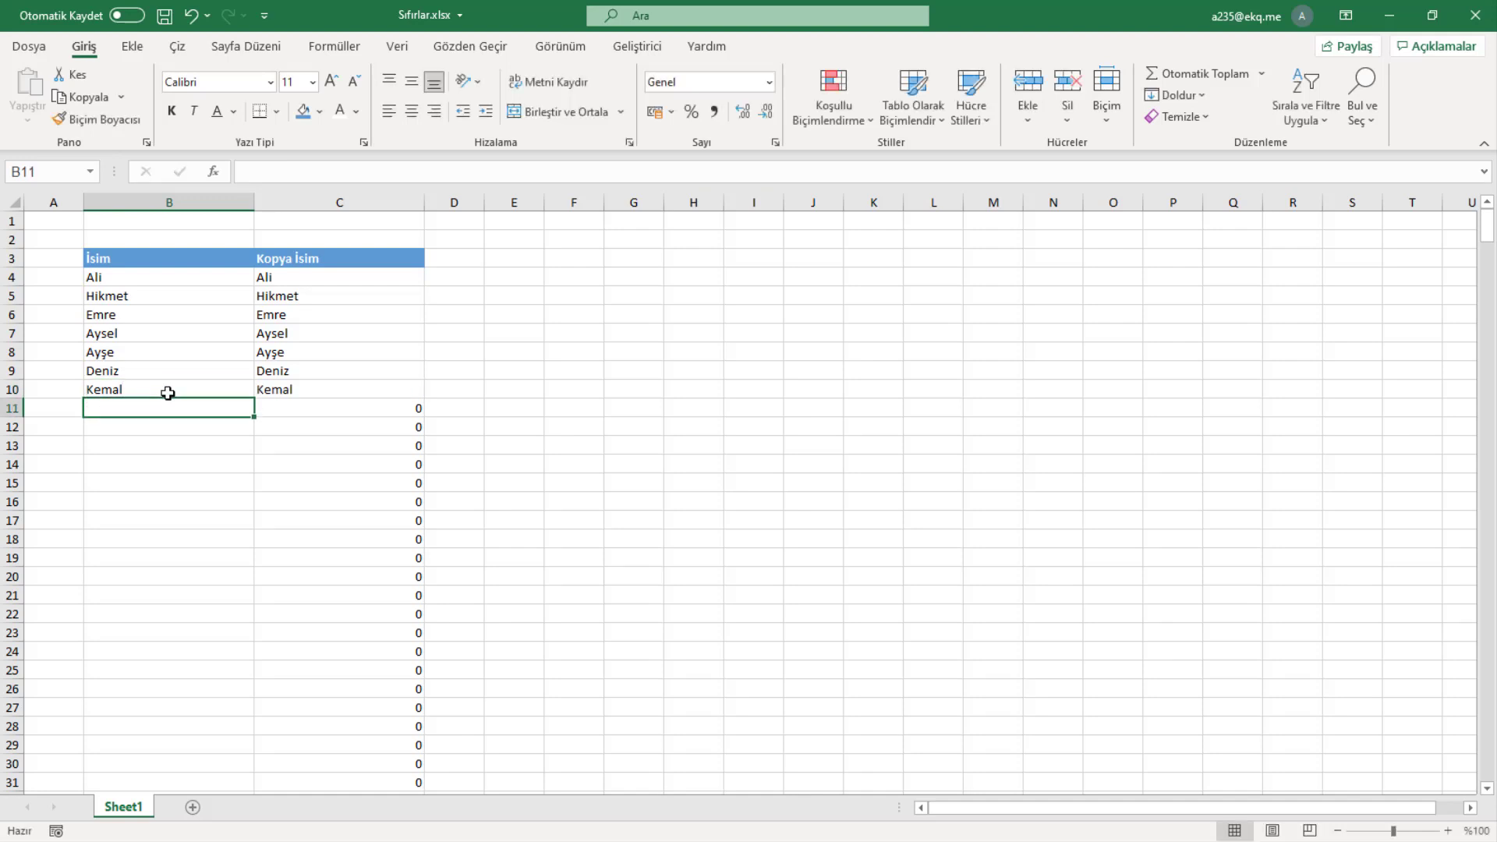
left_click(286, 390)
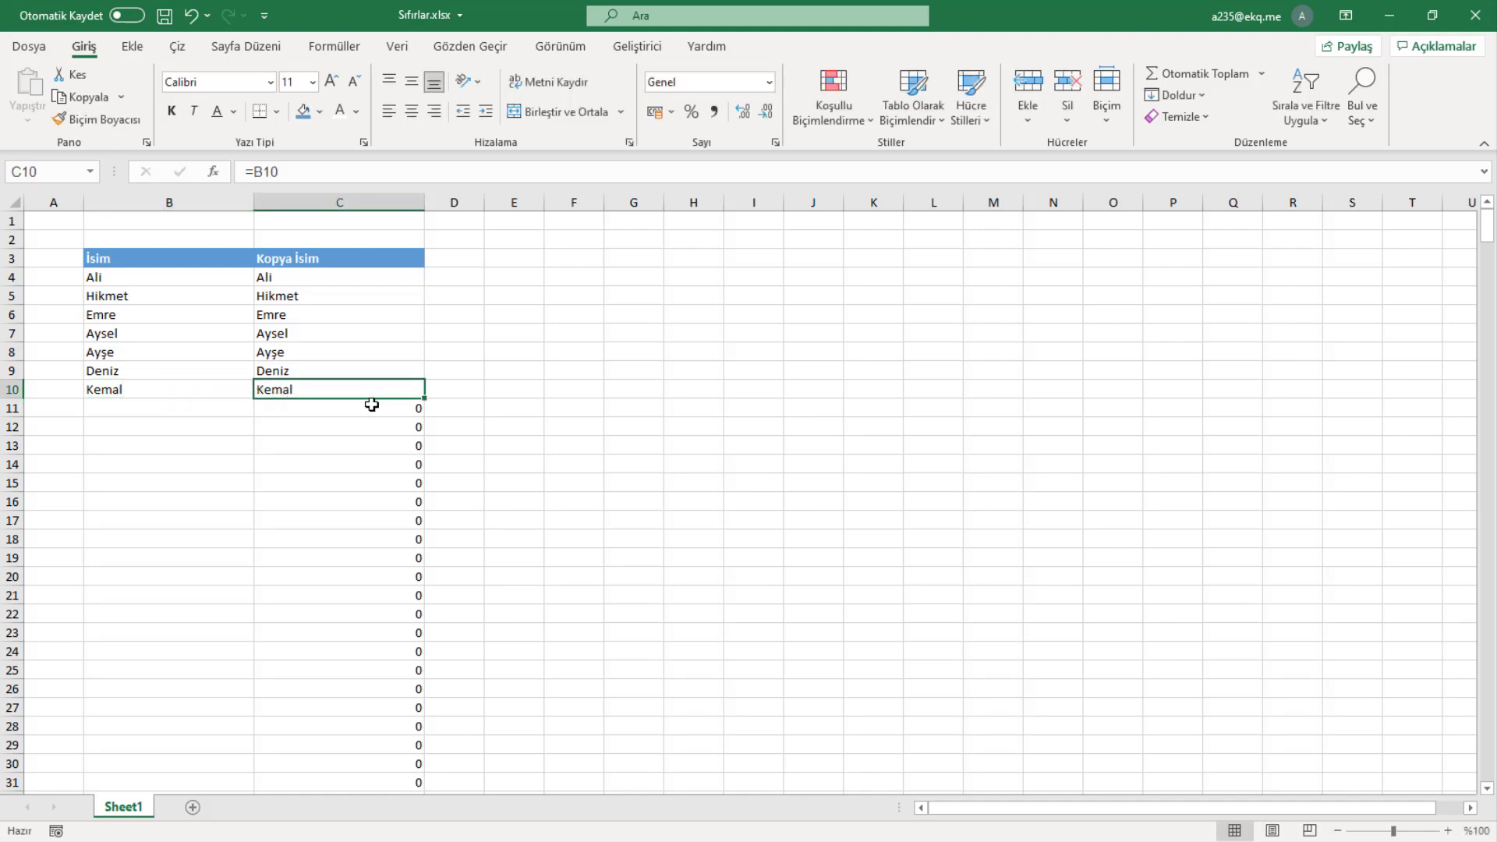
Change B10 to Nazım and confirm C10 updates, leaving zeros in C11:C22
double_click(159, 390)
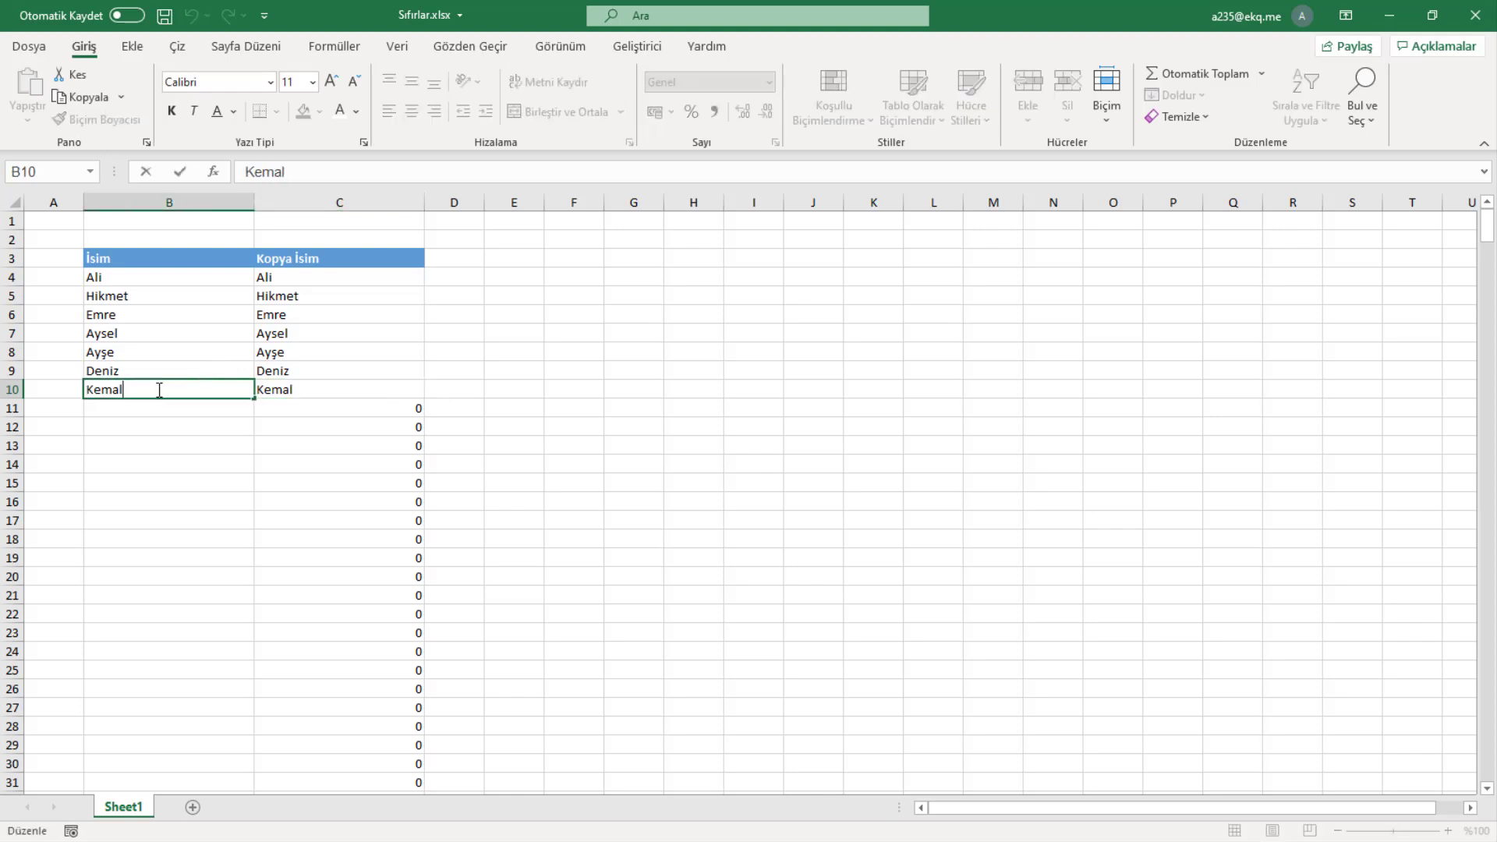
key("BackSpace")
key("BackSpace")
key("BackSpace")
key("BackSpace")
key("BackSpace")
type("N")
type("azım")
key("Return")
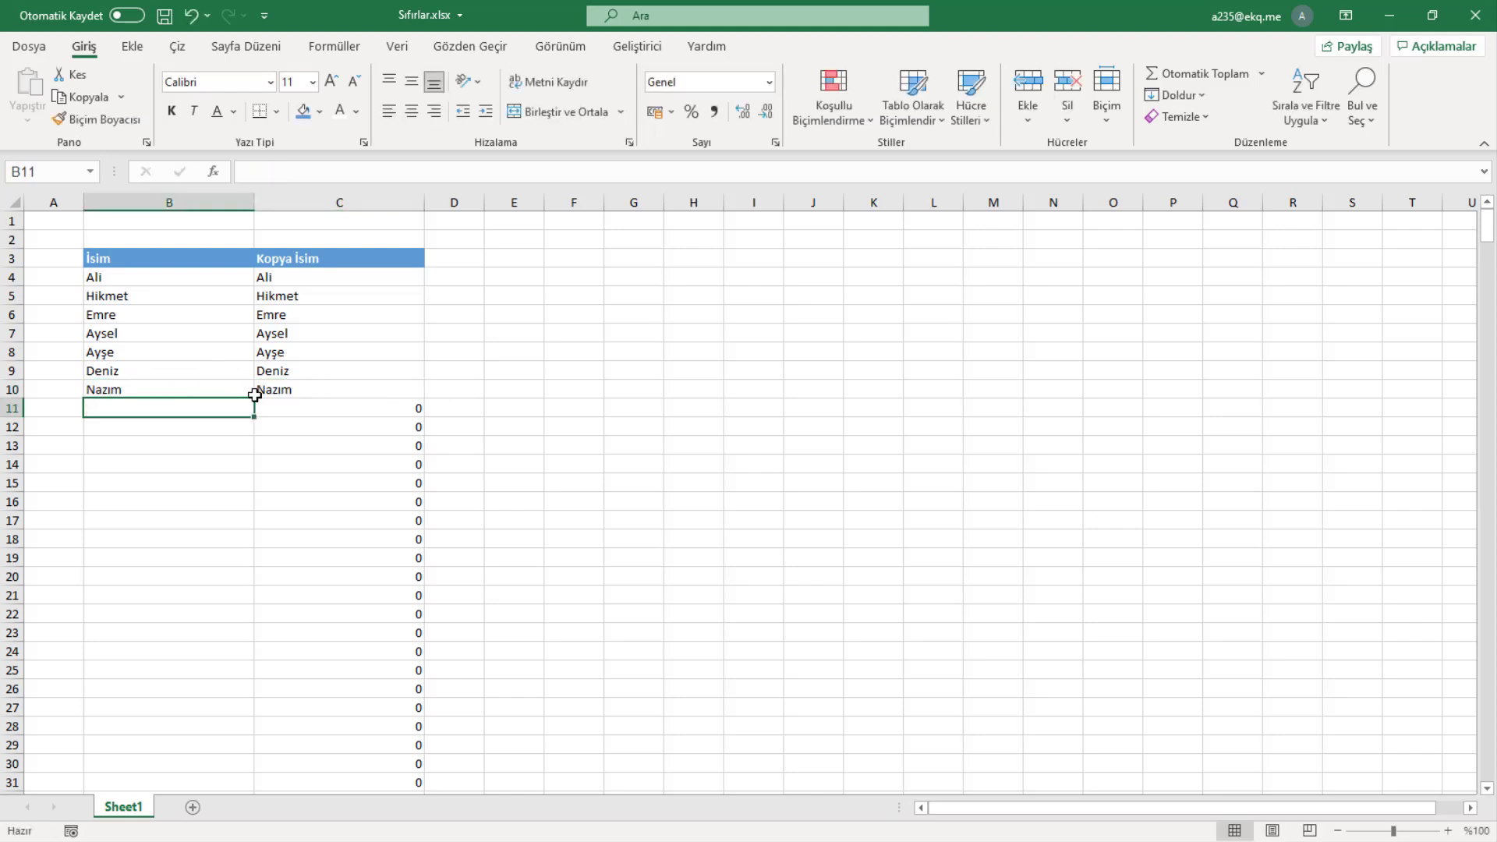
left_click(260, 393)
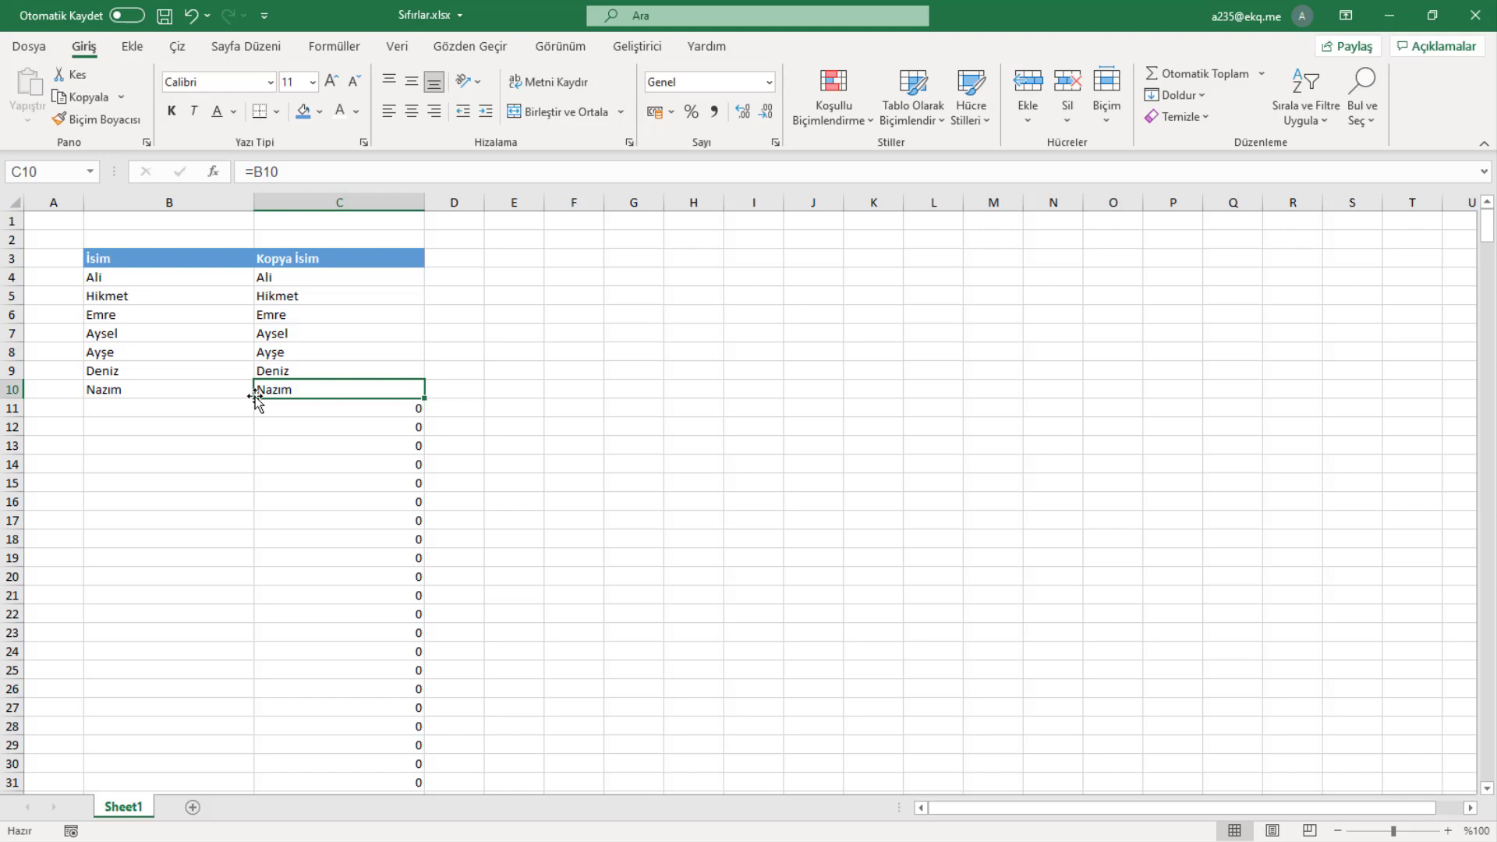
left_click_drag(287, 406, 285, 613)
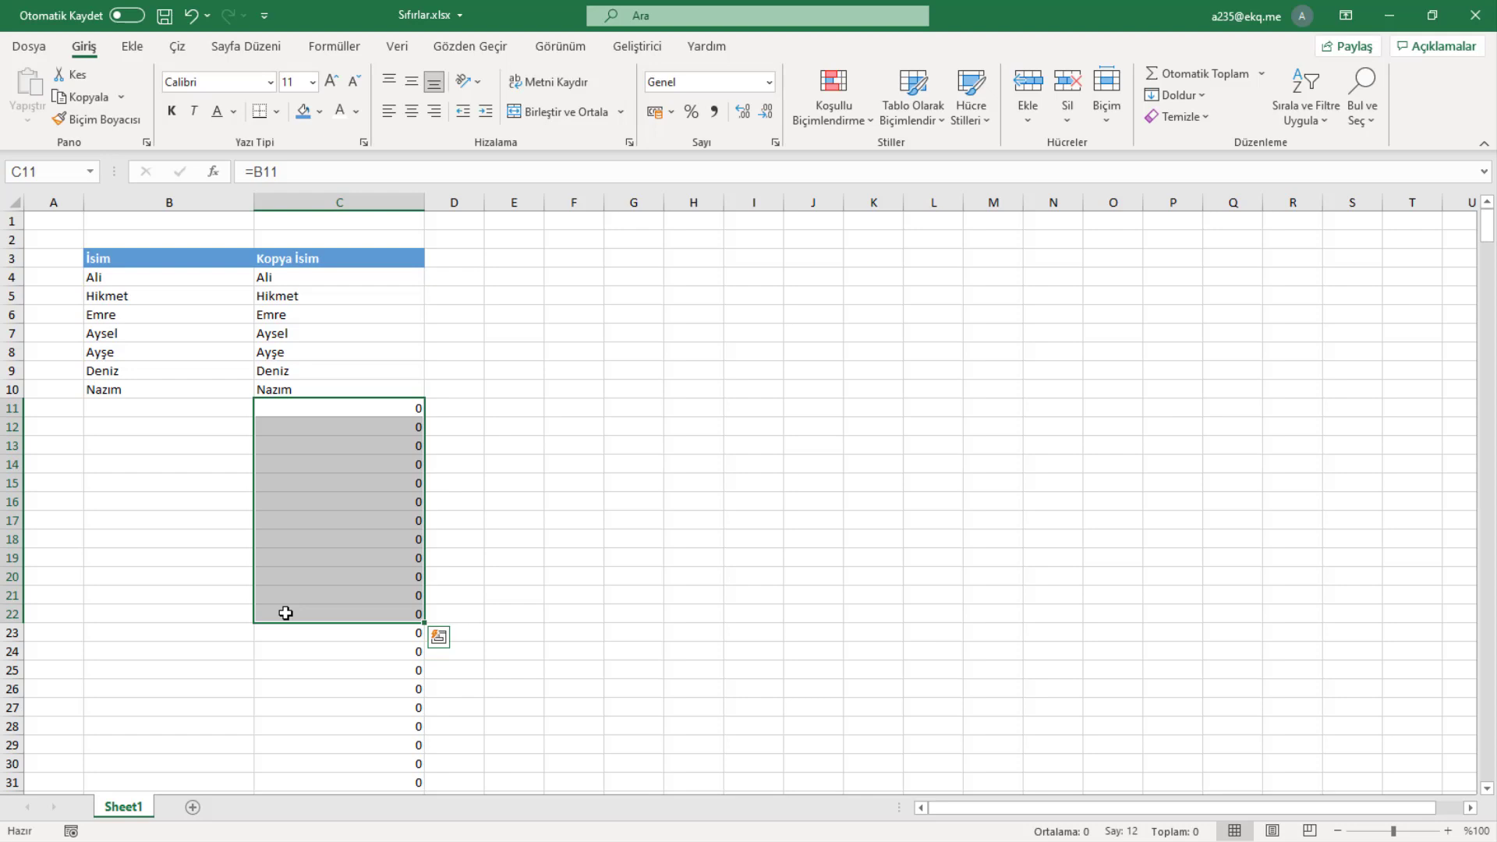
Select column C and pick the İsteğe Uyarlanmış #.##0 number format
left_click(362, 202)
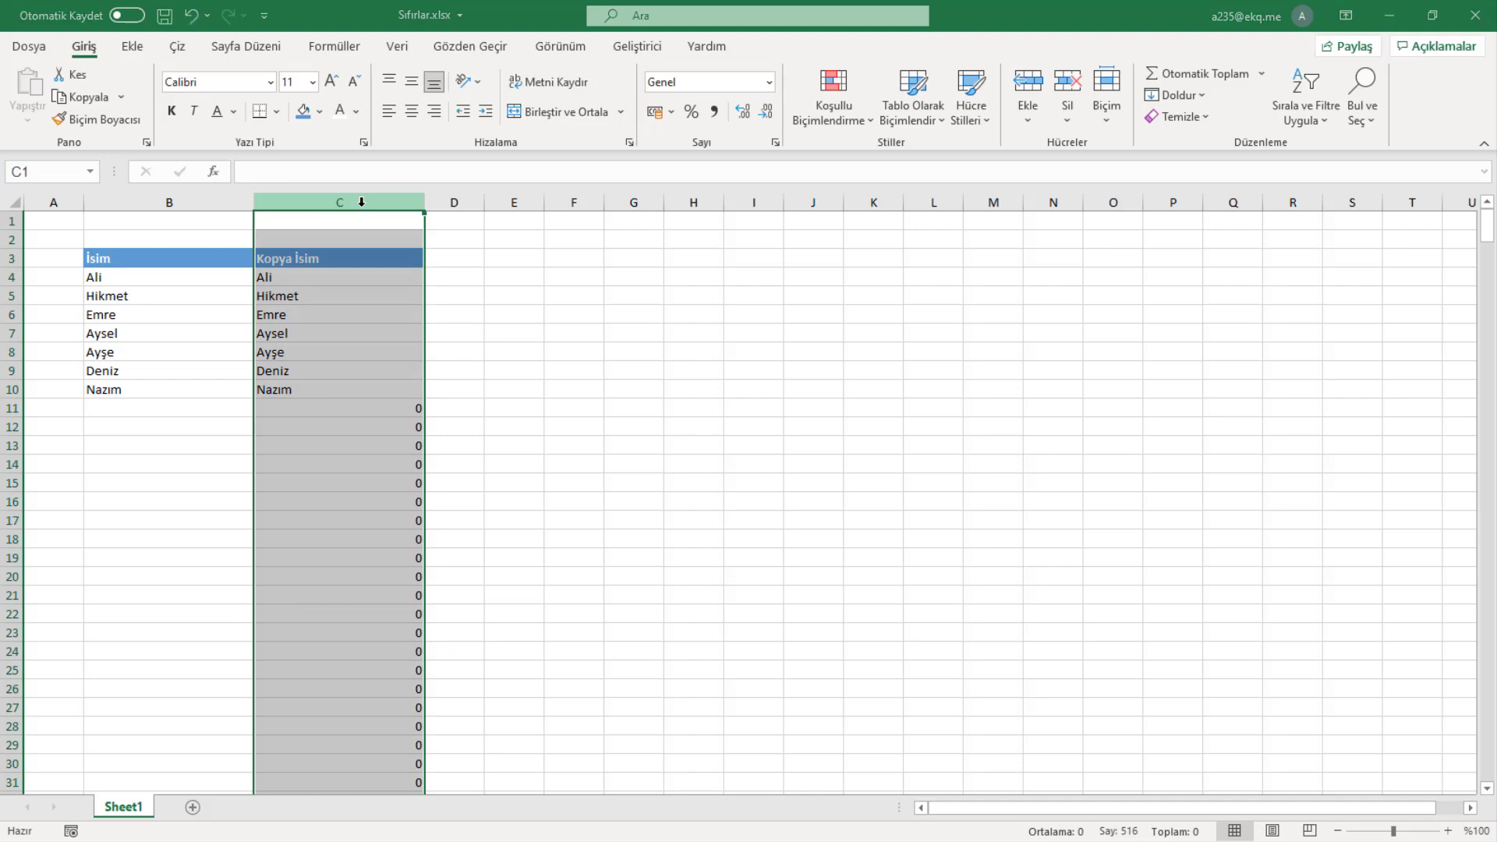
key("ctrl+1")
left_click_drag(1084, 148, 748, 142)
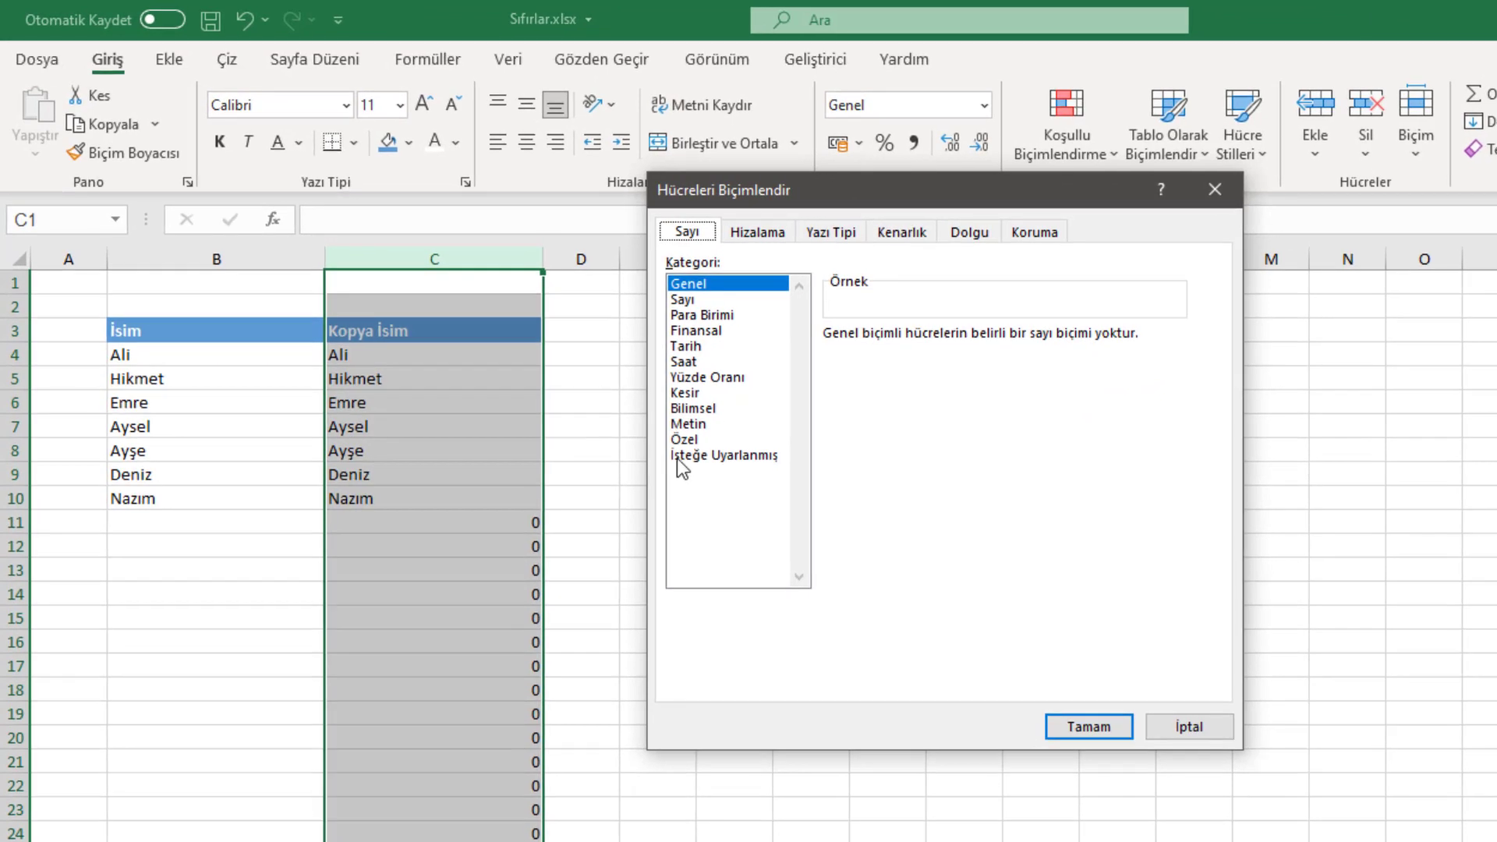
left_click(679, 455)
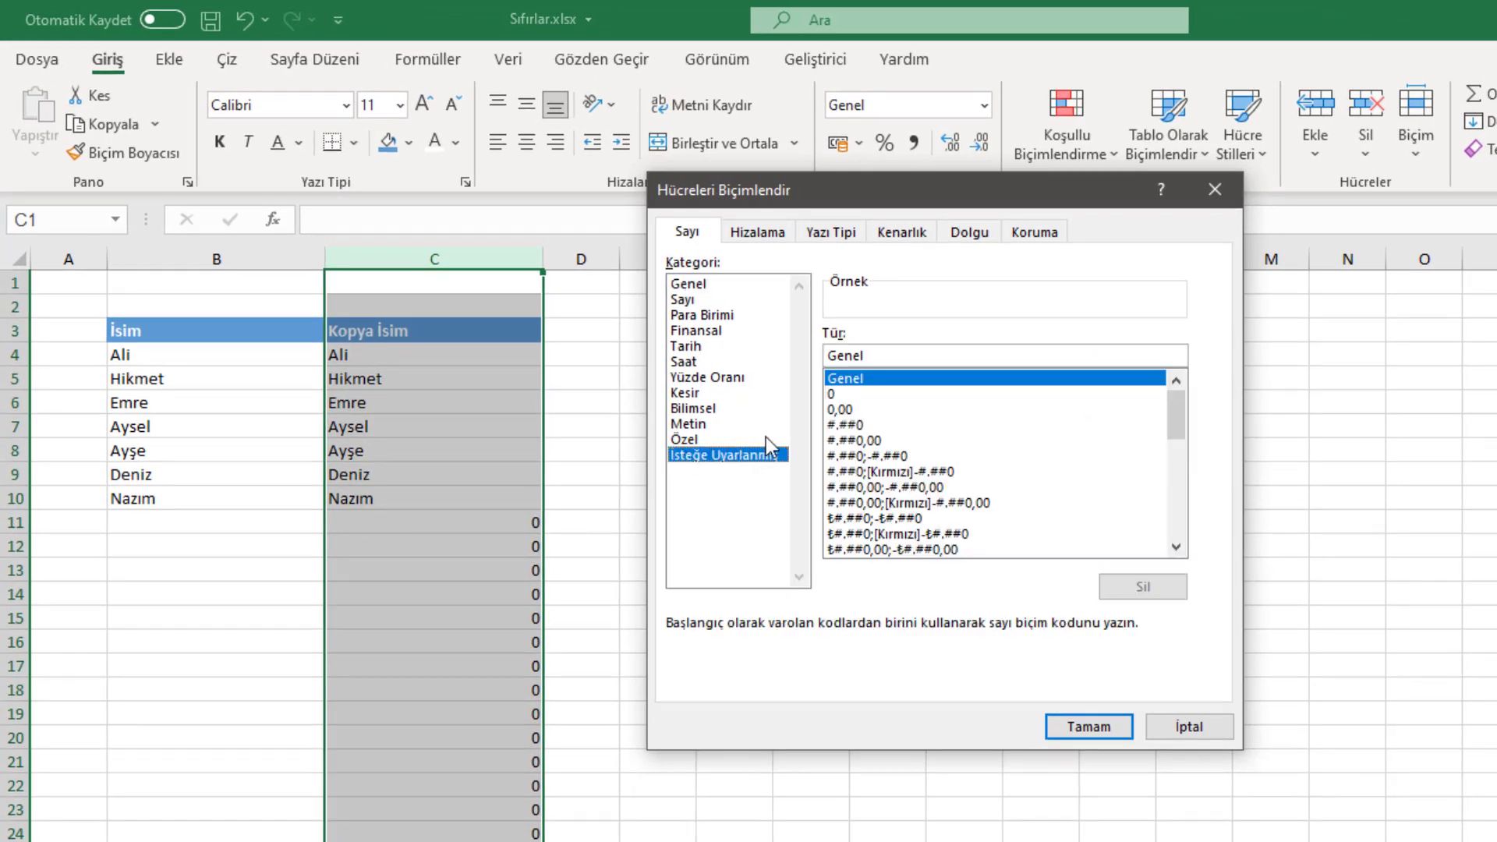
left_click(875, 425)
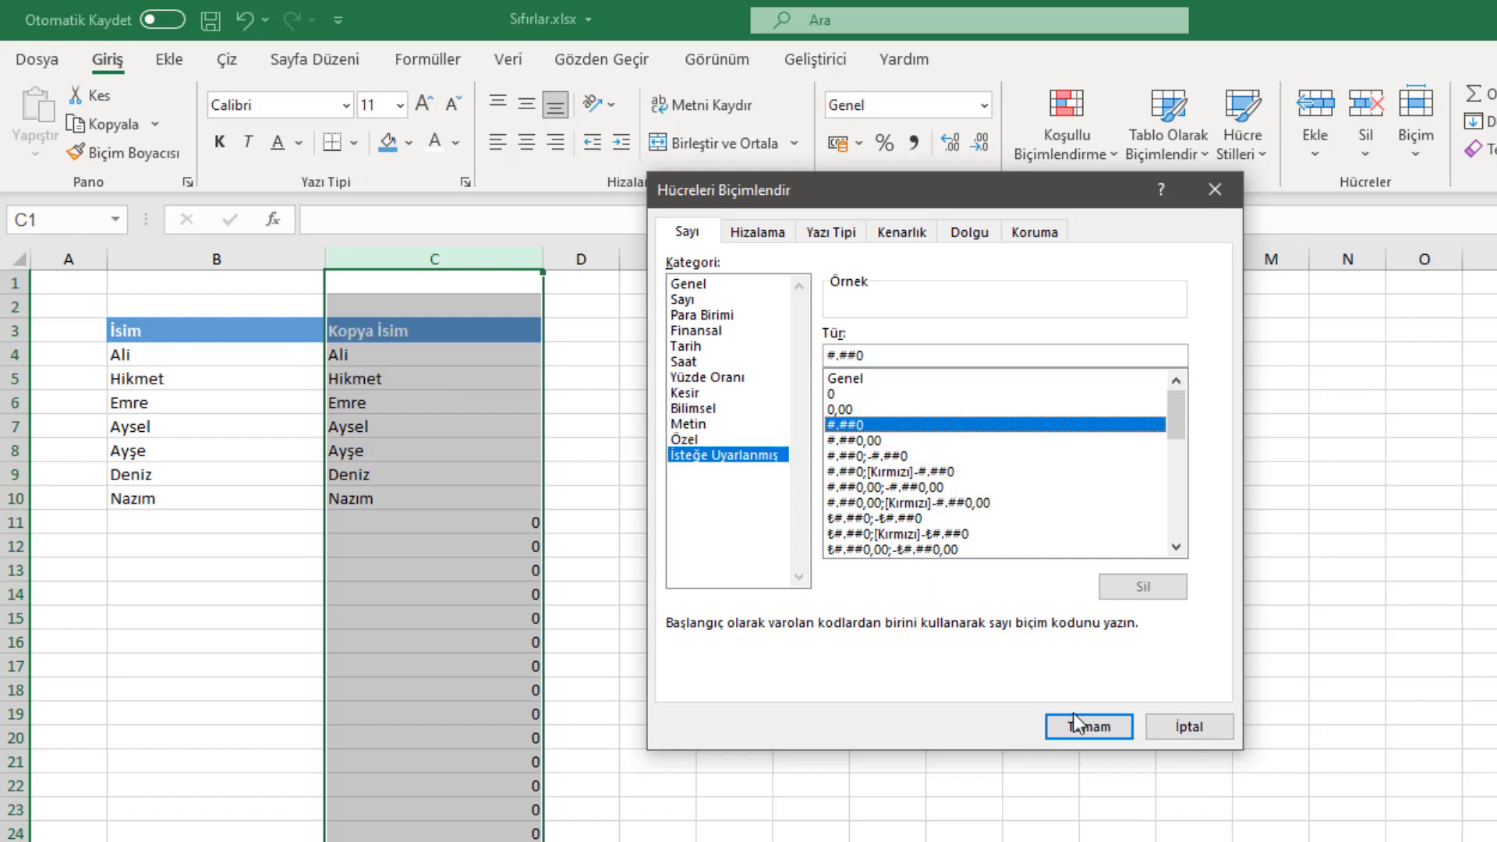
left_click(1180, 727)
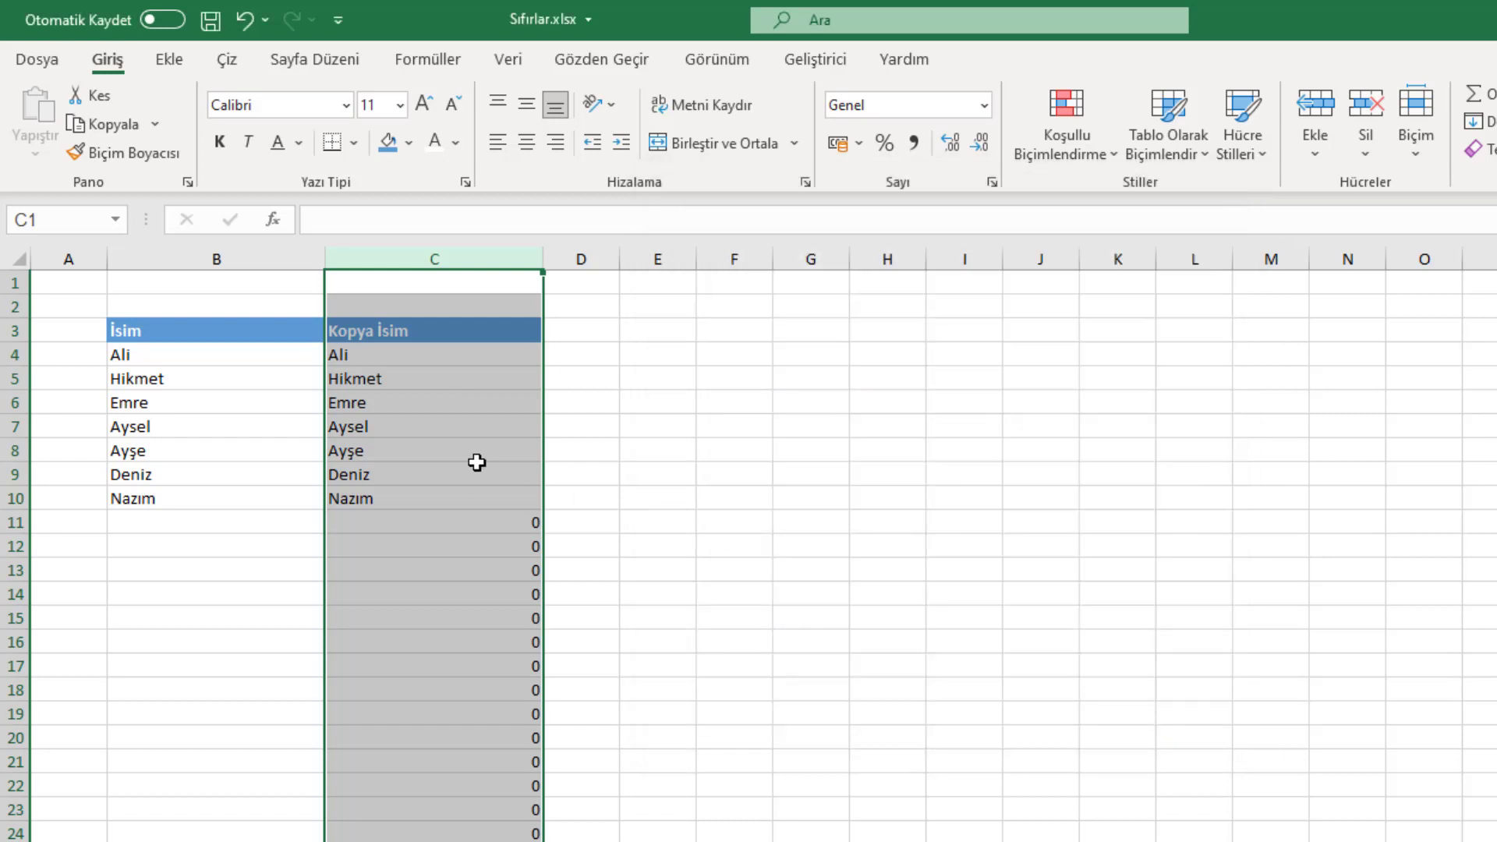
Select the zero results from C11 downward so they no longer show
left_click(394, 523)
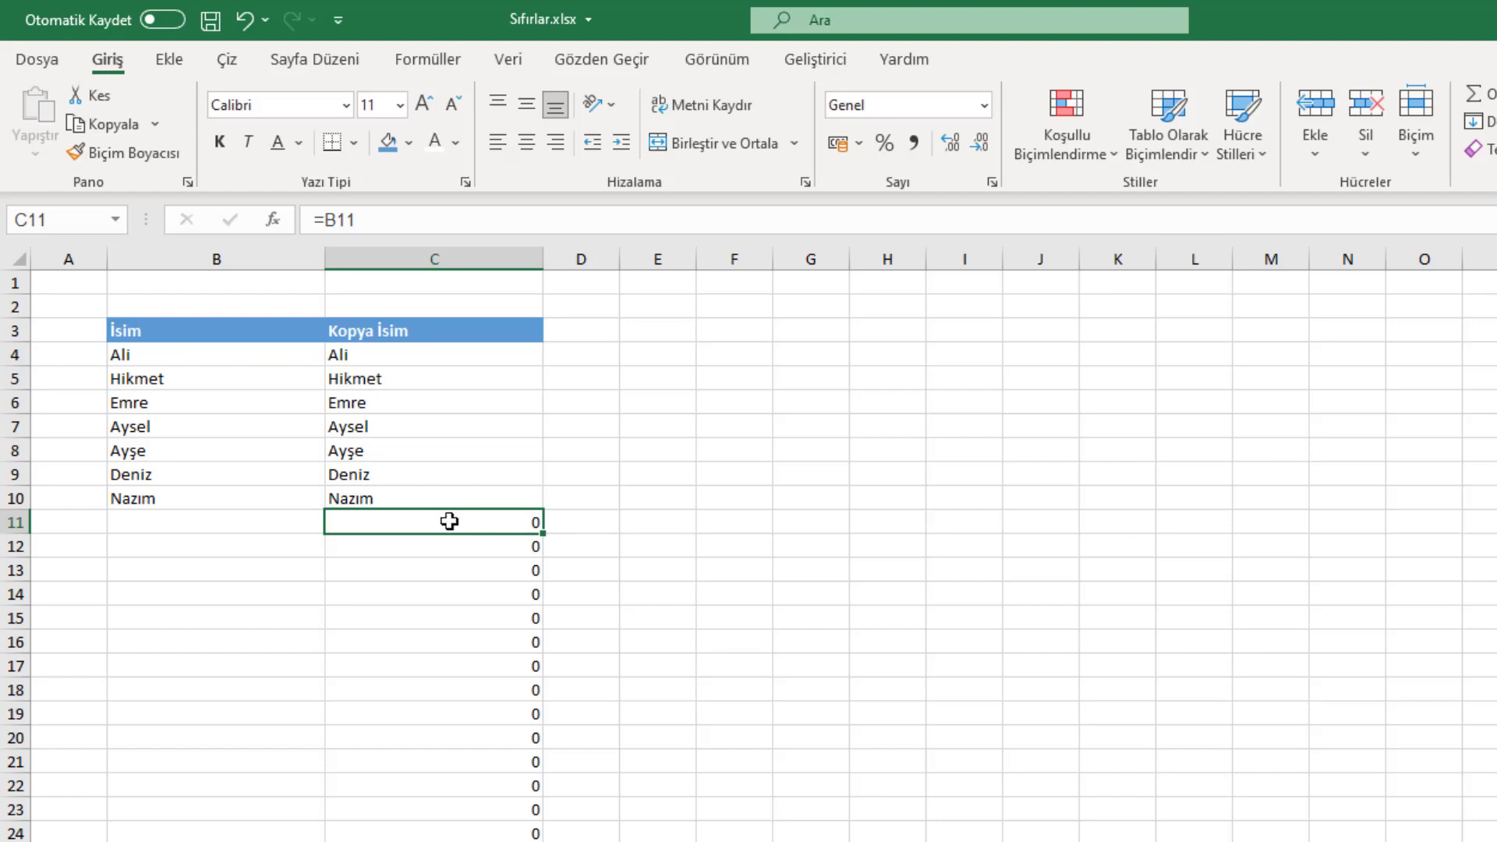
mouse_move(447, 521)
left_mouse_down()
mouse_move(448, 841)
mouse_move(478, 789)
left_mouse_up()
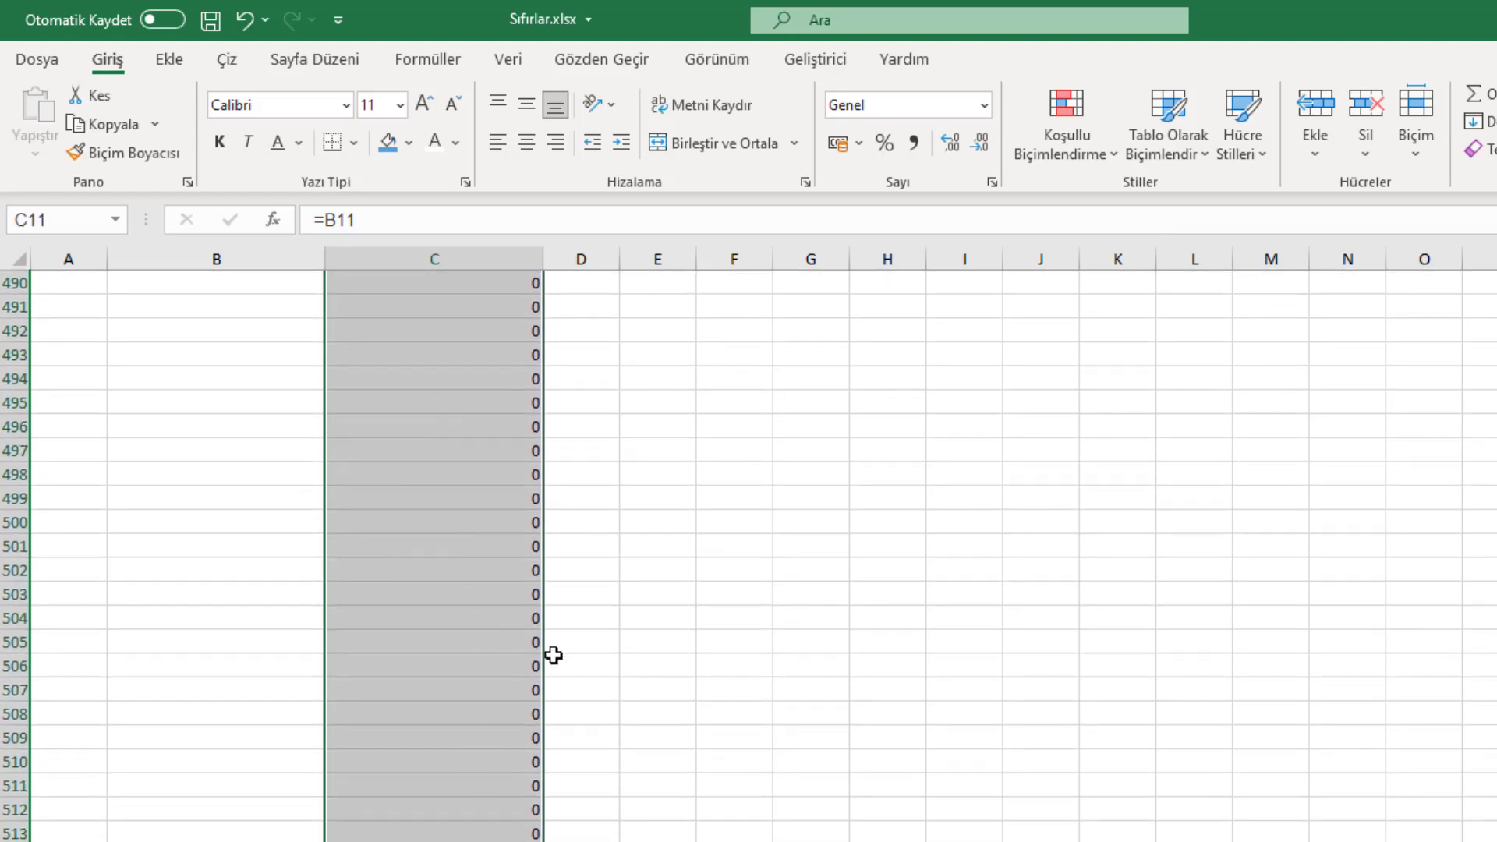
scroll(556, 643, "up", 4)
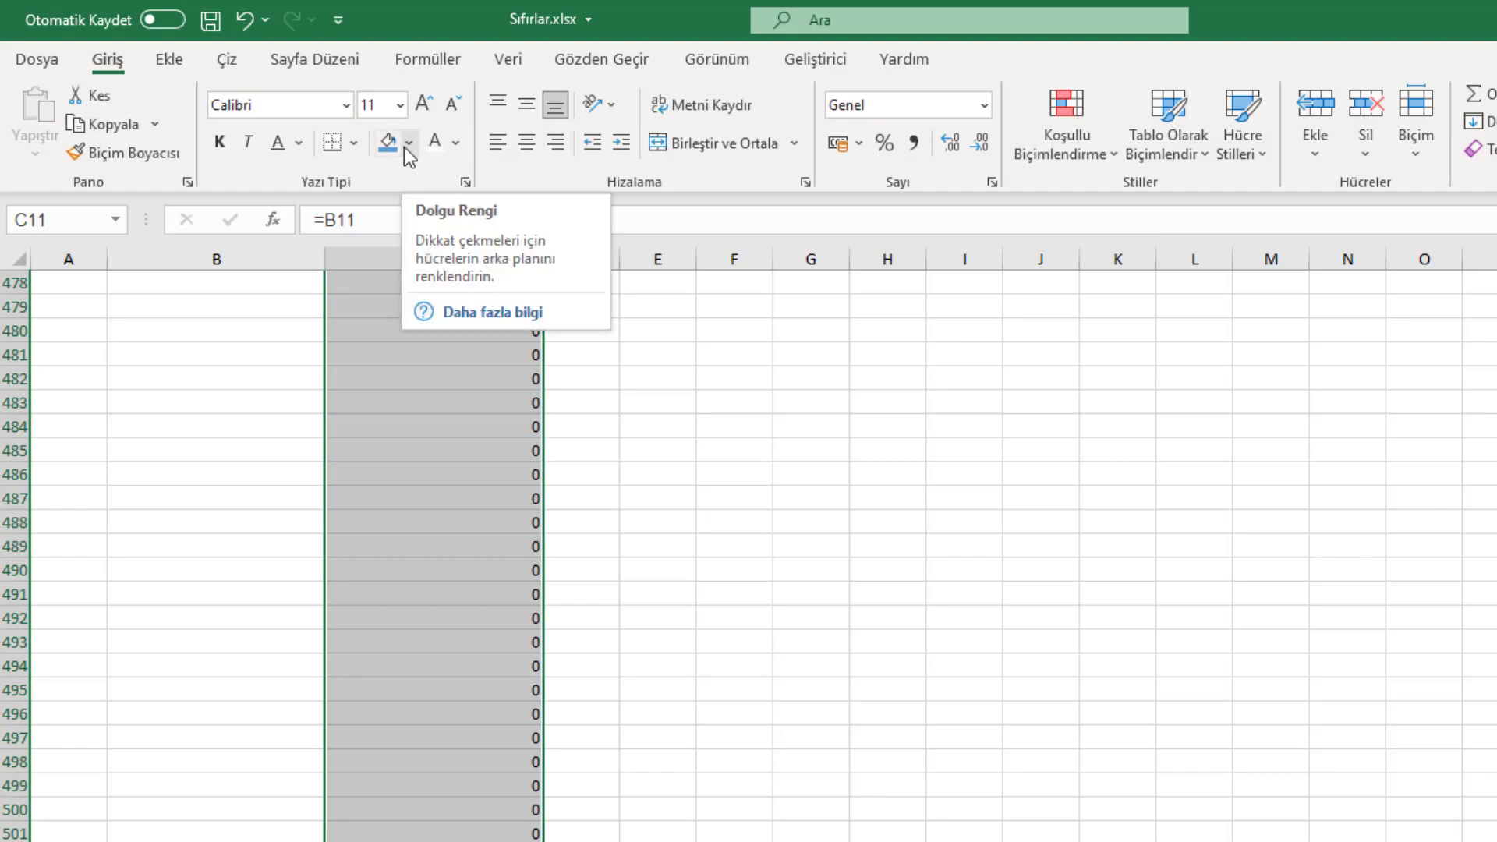
key("ctrl+BackSpace")
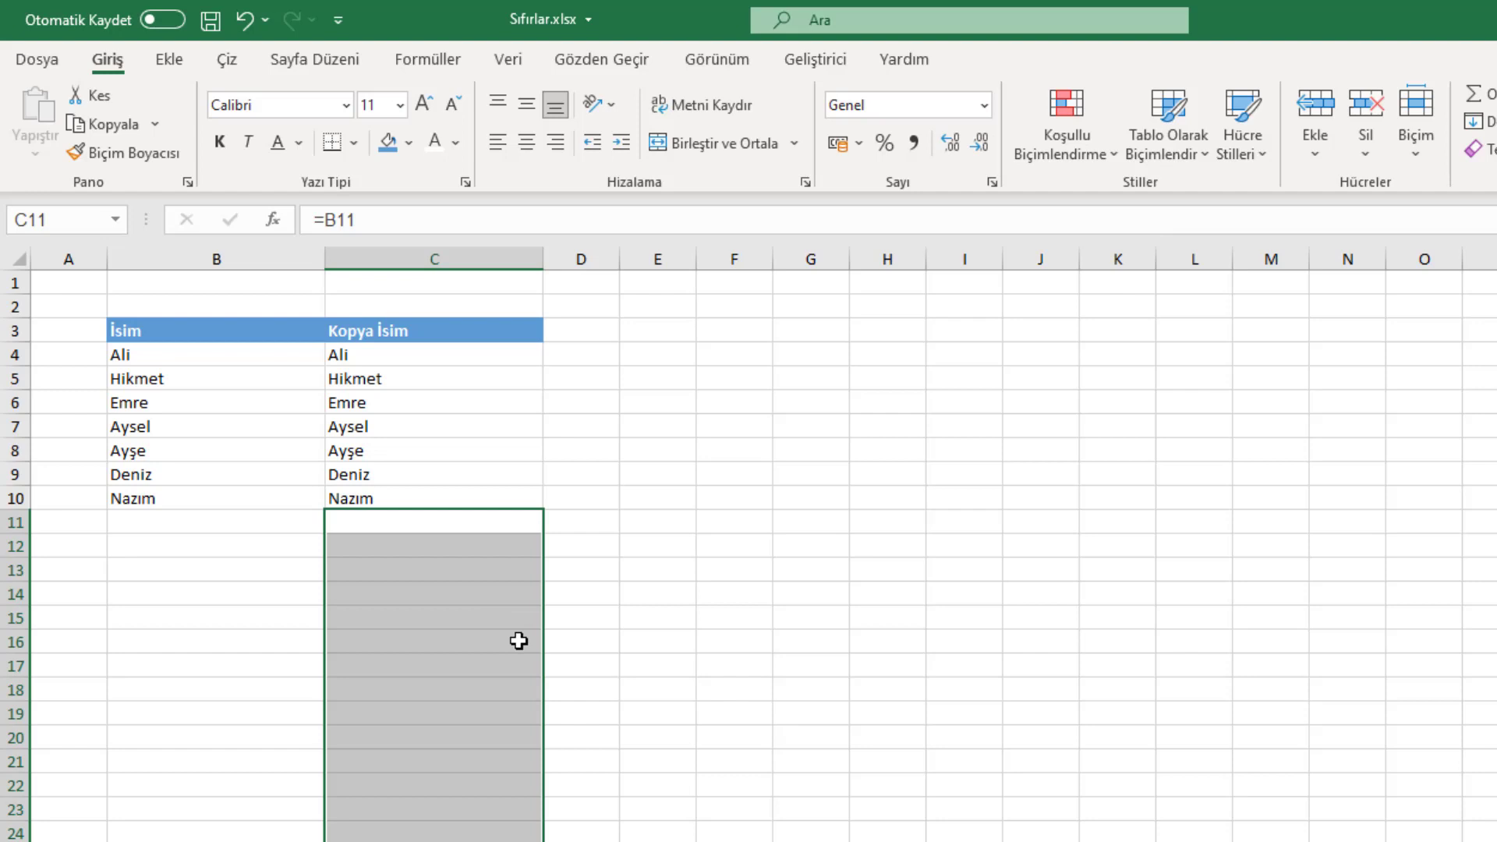
left_click(194, 516)
Test Veli in B11, undo it, and select column C with zeros showing again
double_click(194, 516)
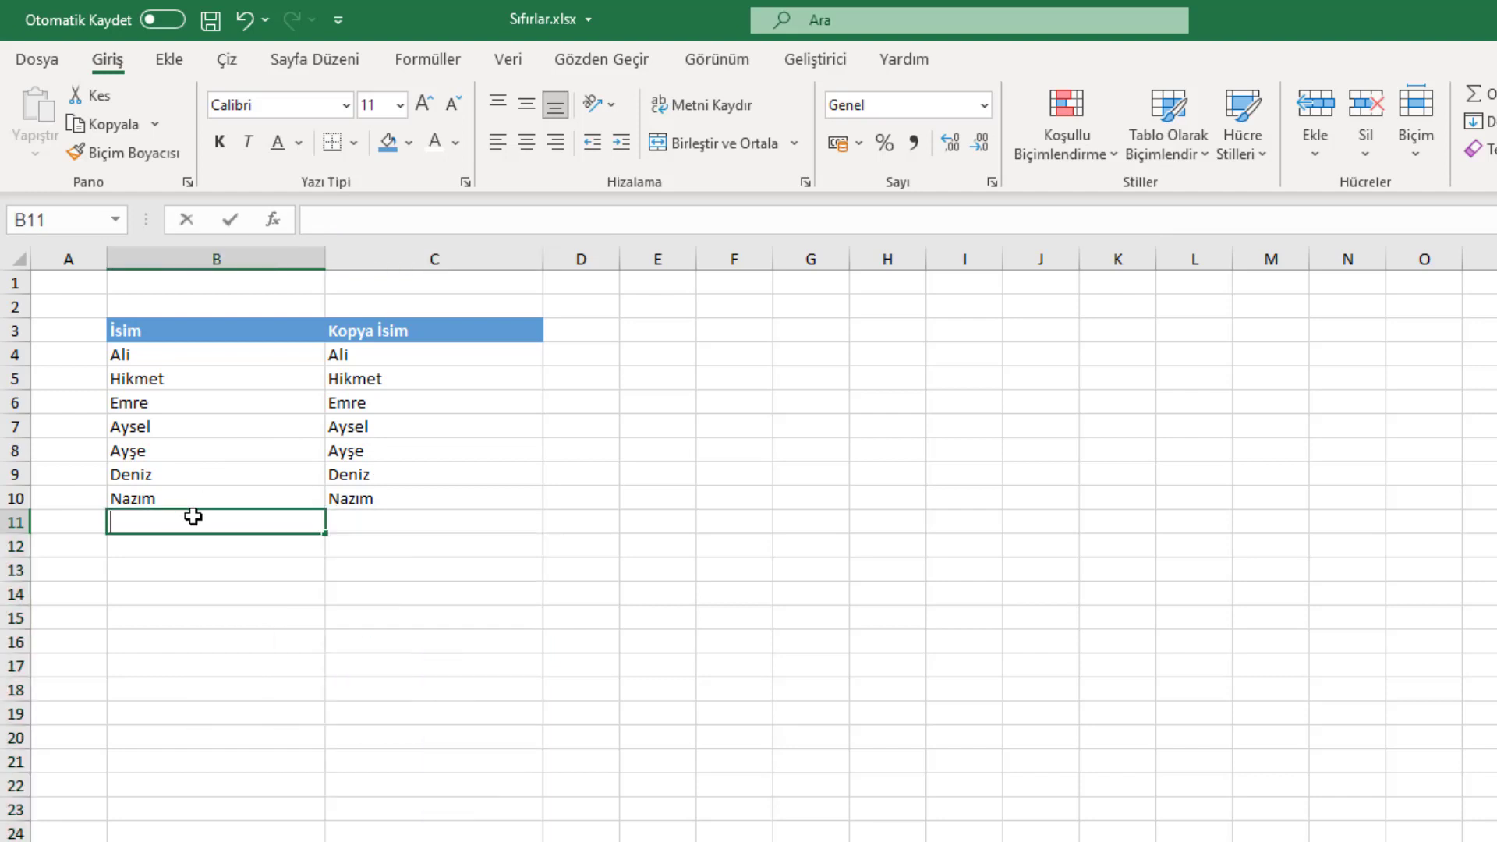
type("Veli")
key("Return")
left_click(356, 529)
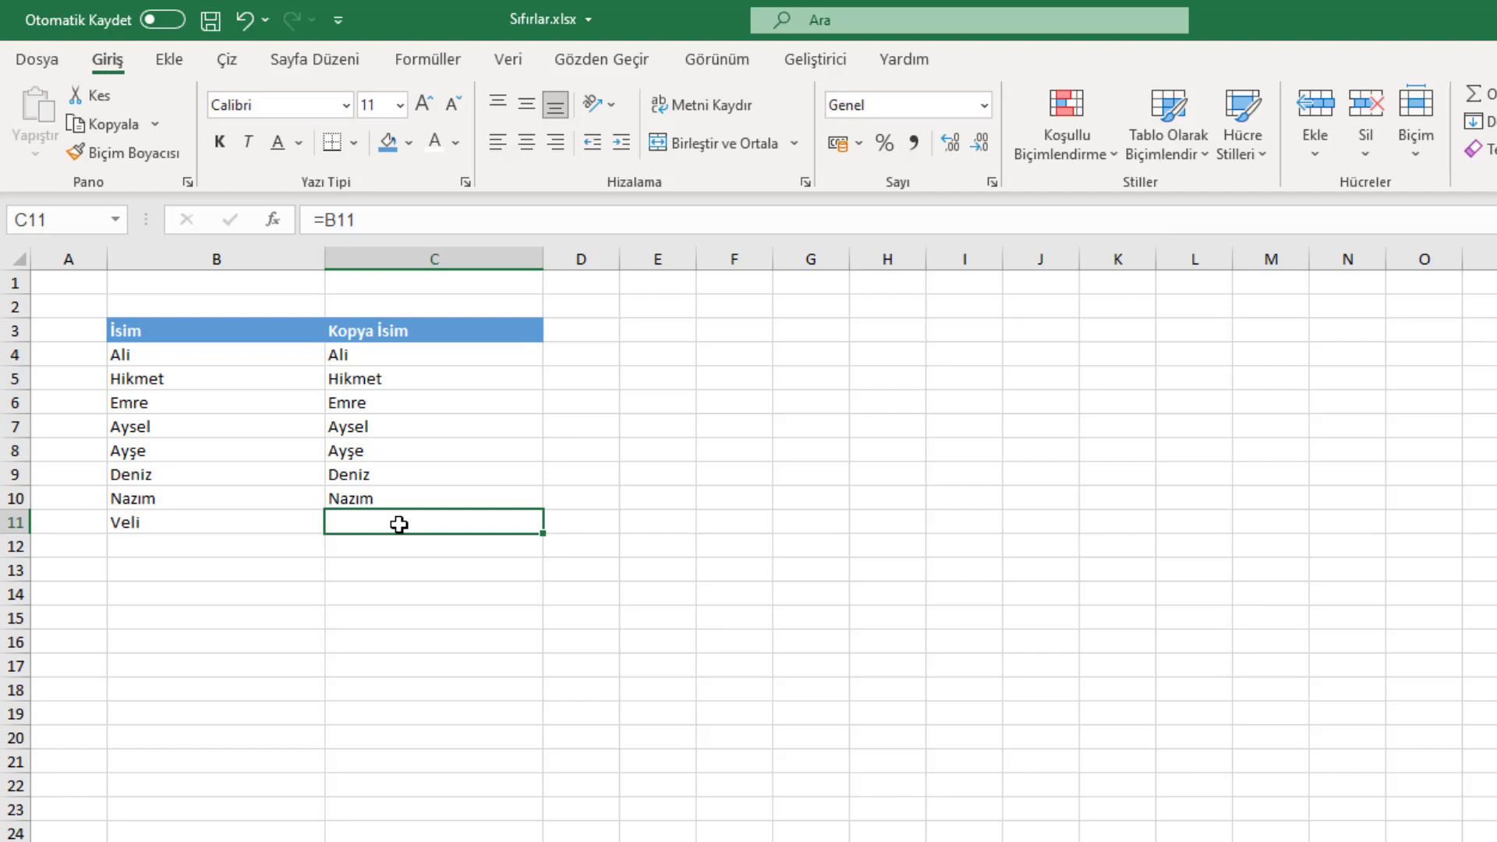
key("ctrl+z")
key("ctrl+z")
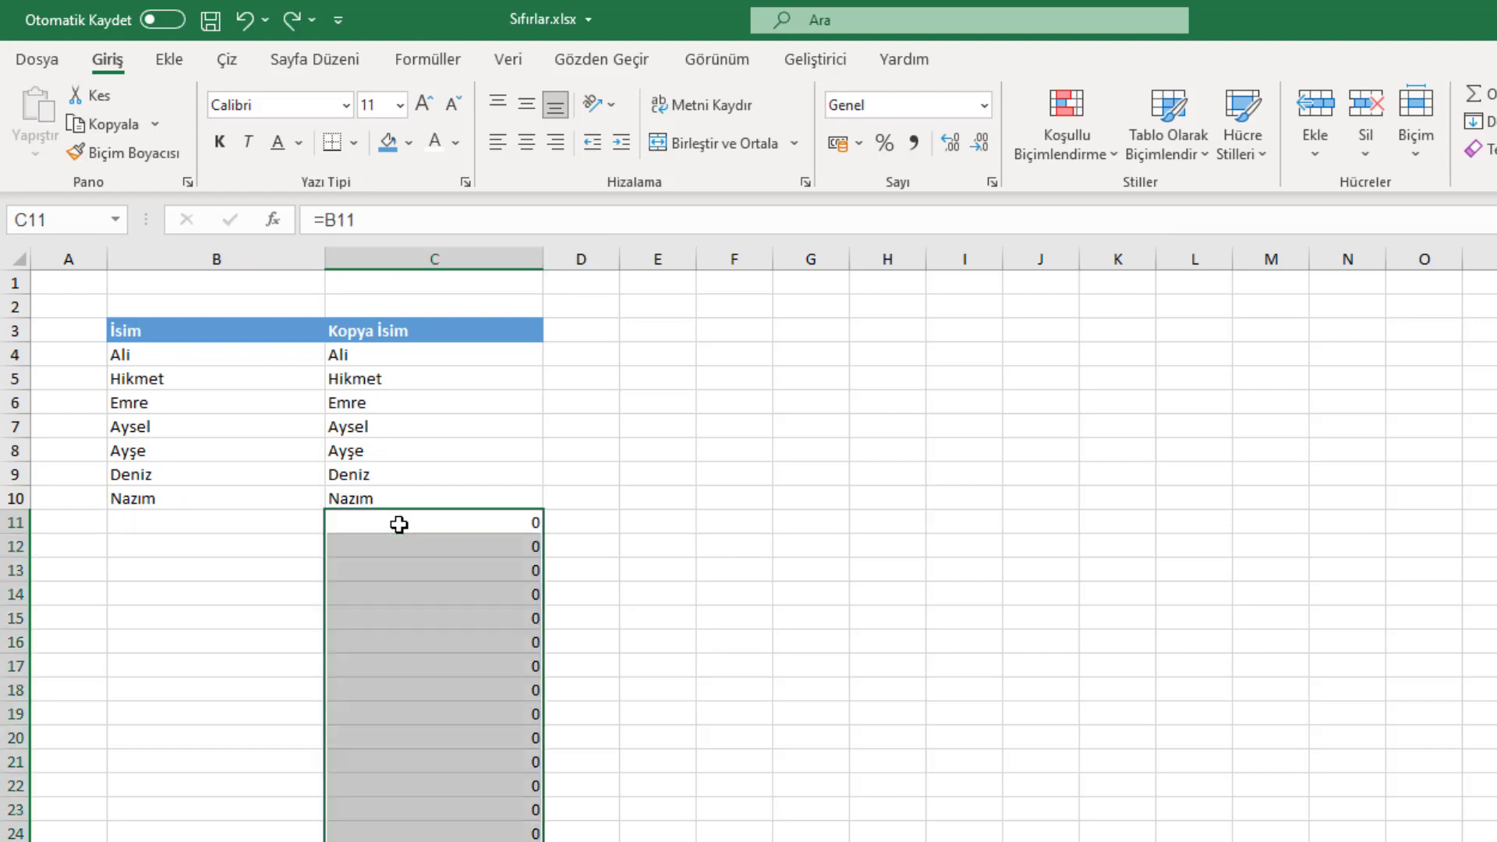
left_click(398, 524)
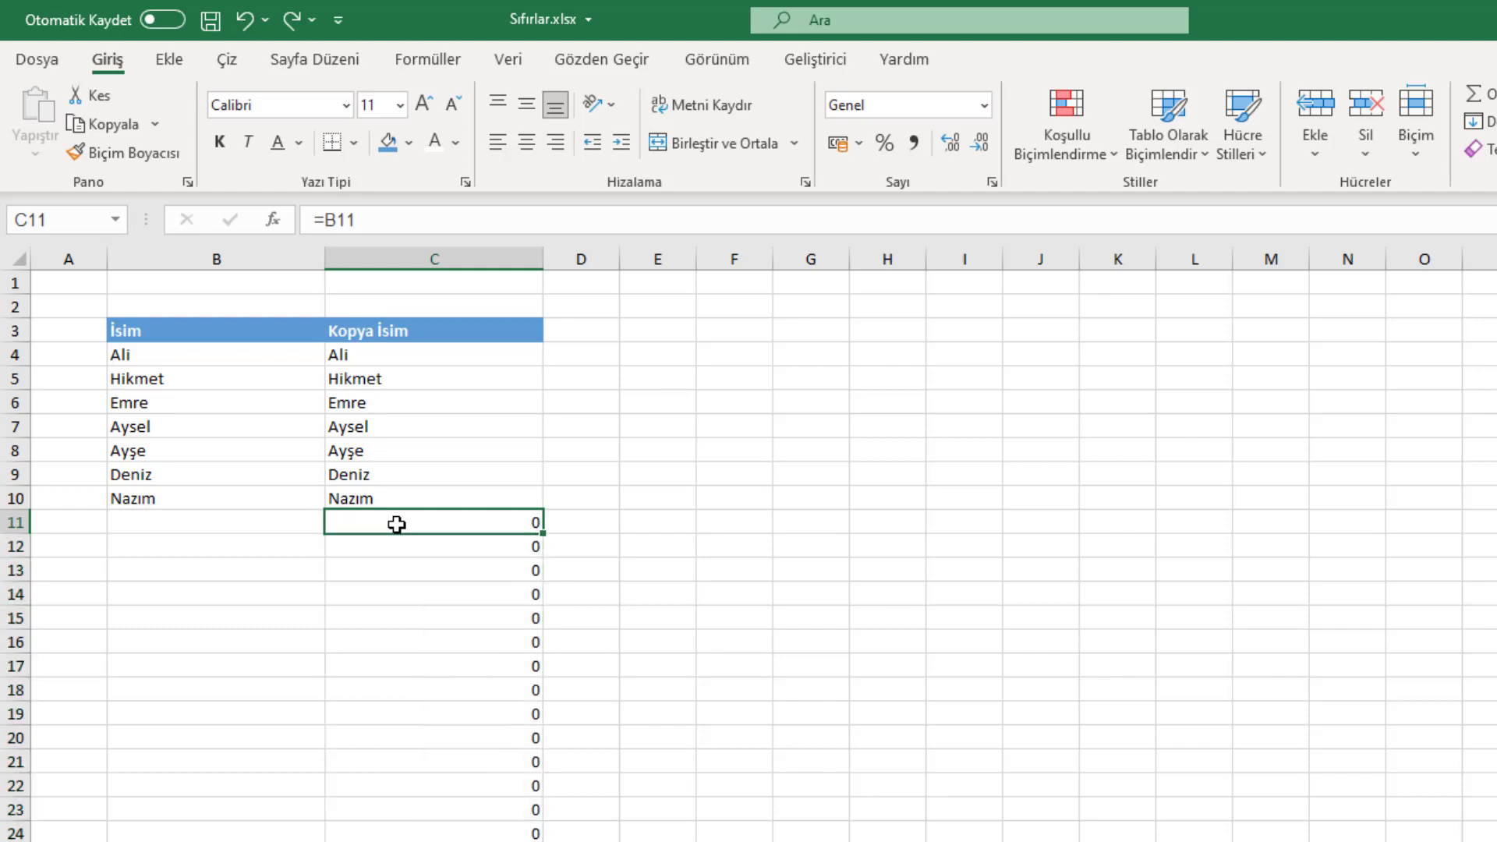
left_click(436, 259)
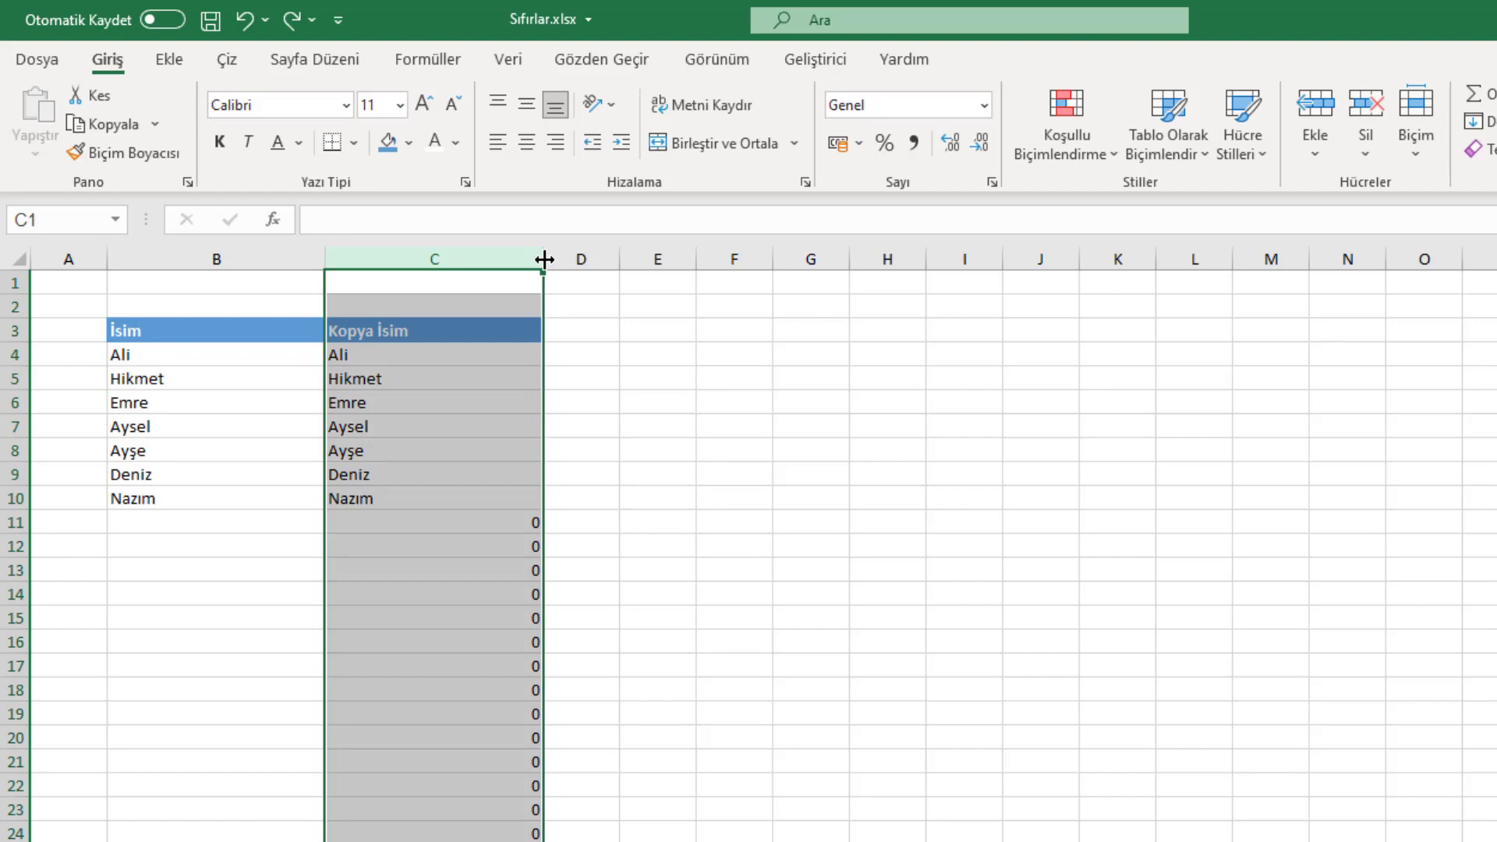
Apply the custom format #.##0;-#.##0; to column C so zero results are hidden
key("ctrl+1")
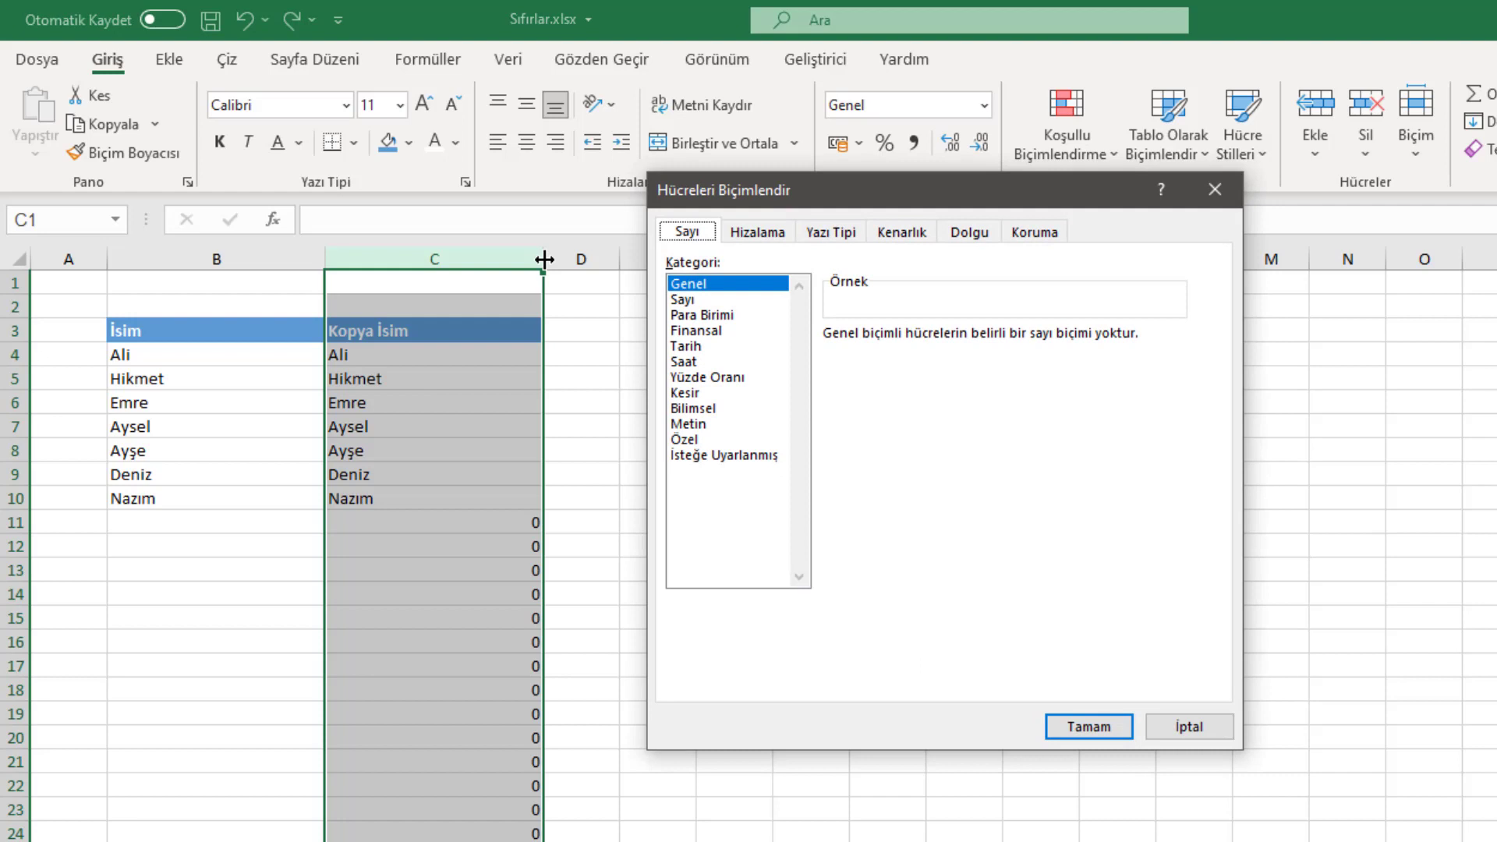
left_click(722, 455)
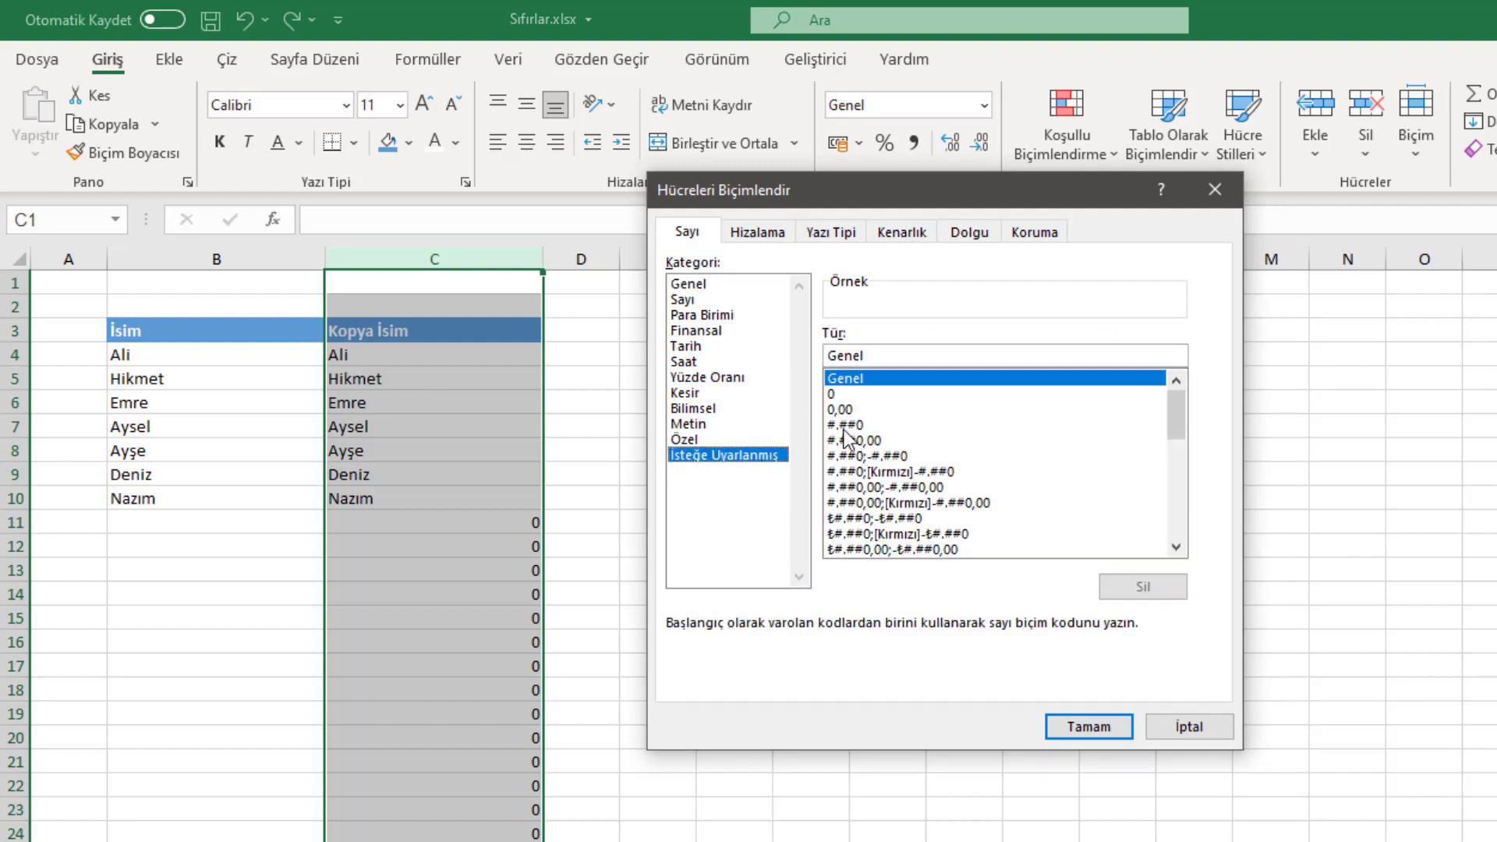
left_click(848, 425)
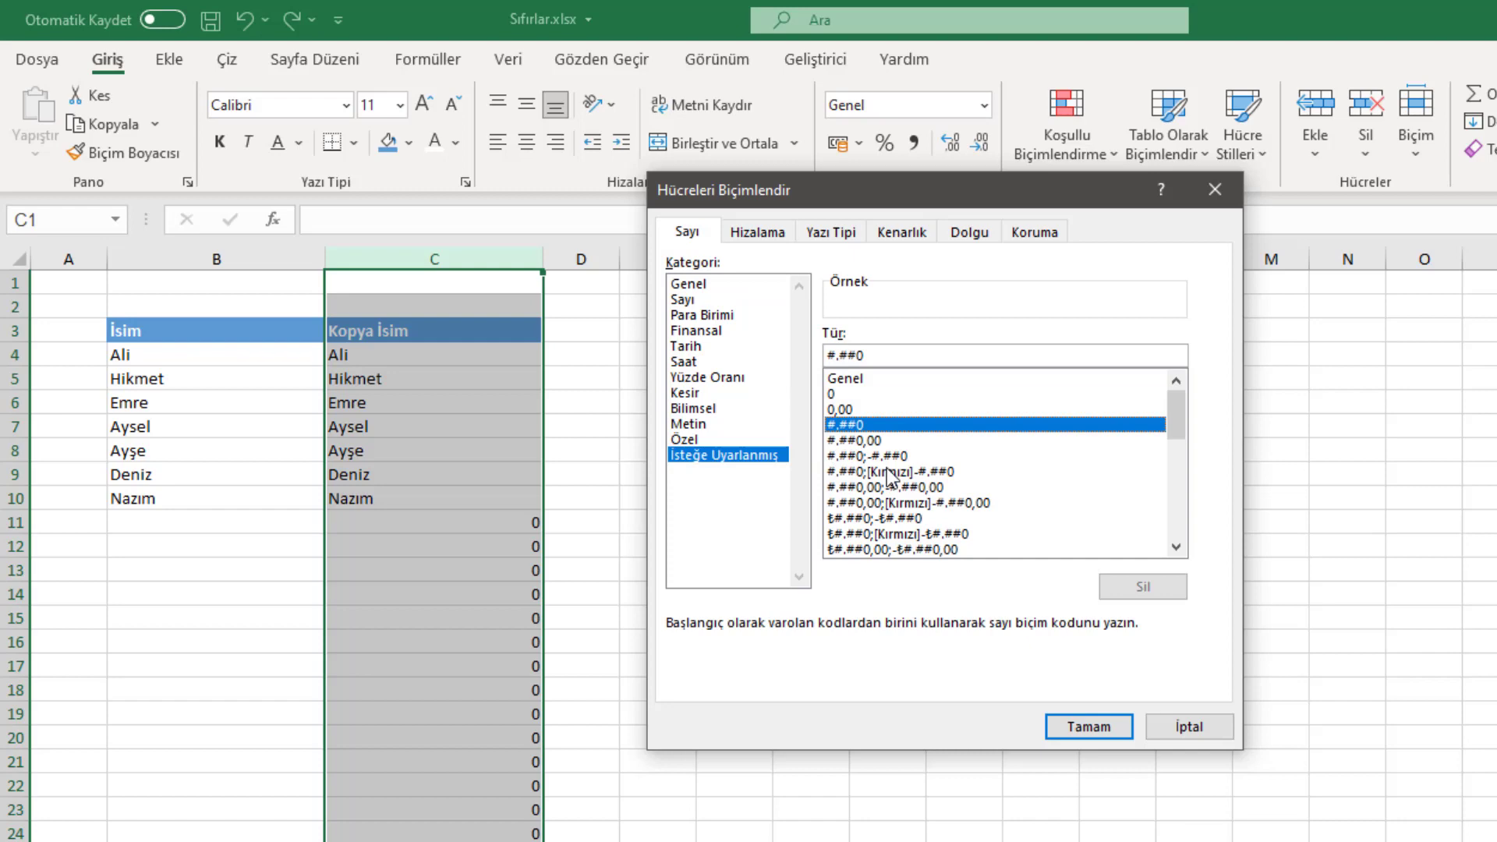
left_click(887, 352)
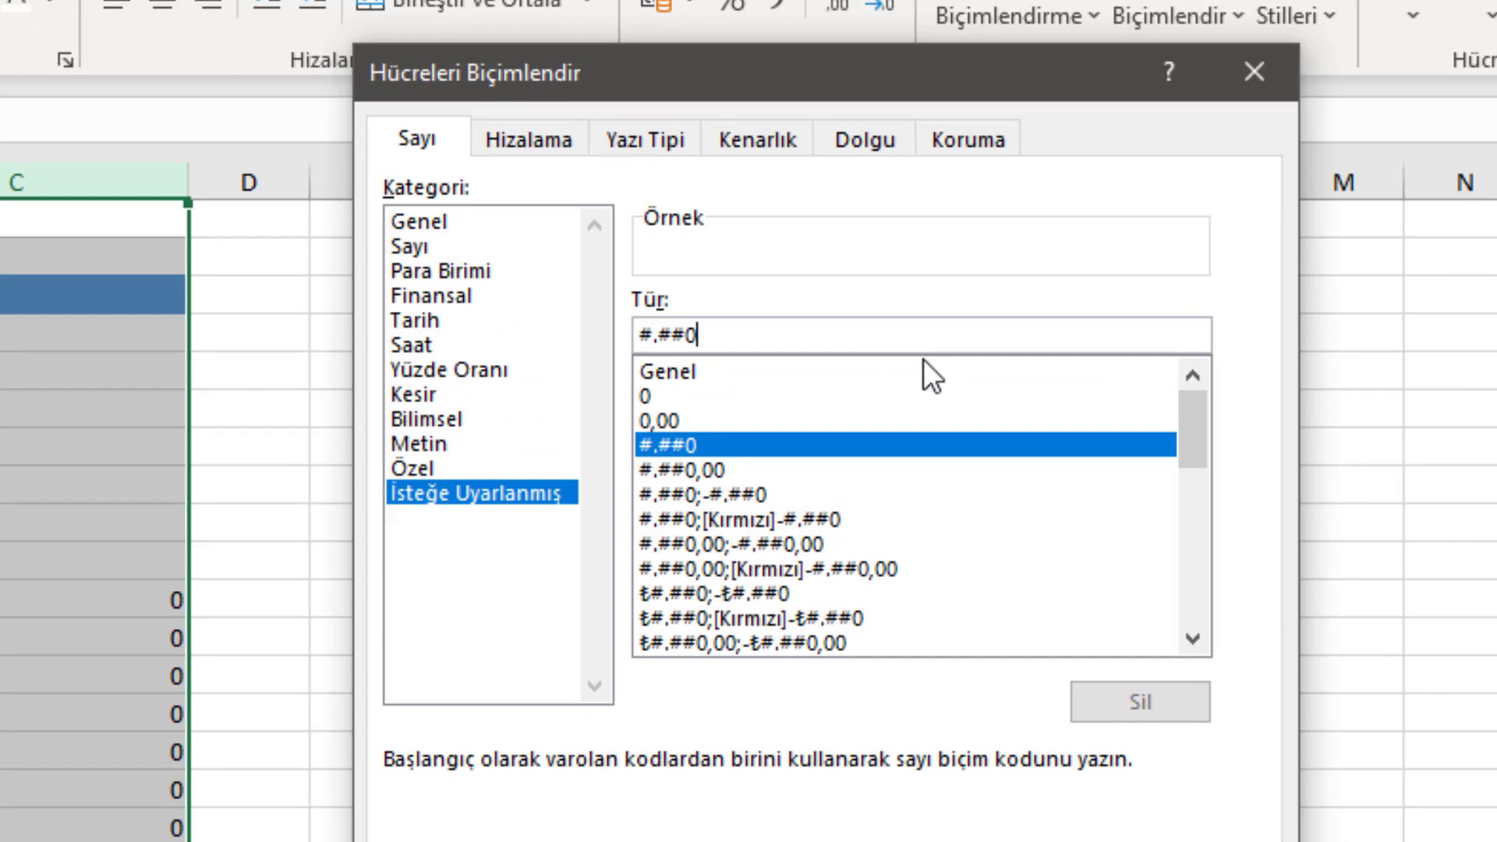
type(";")
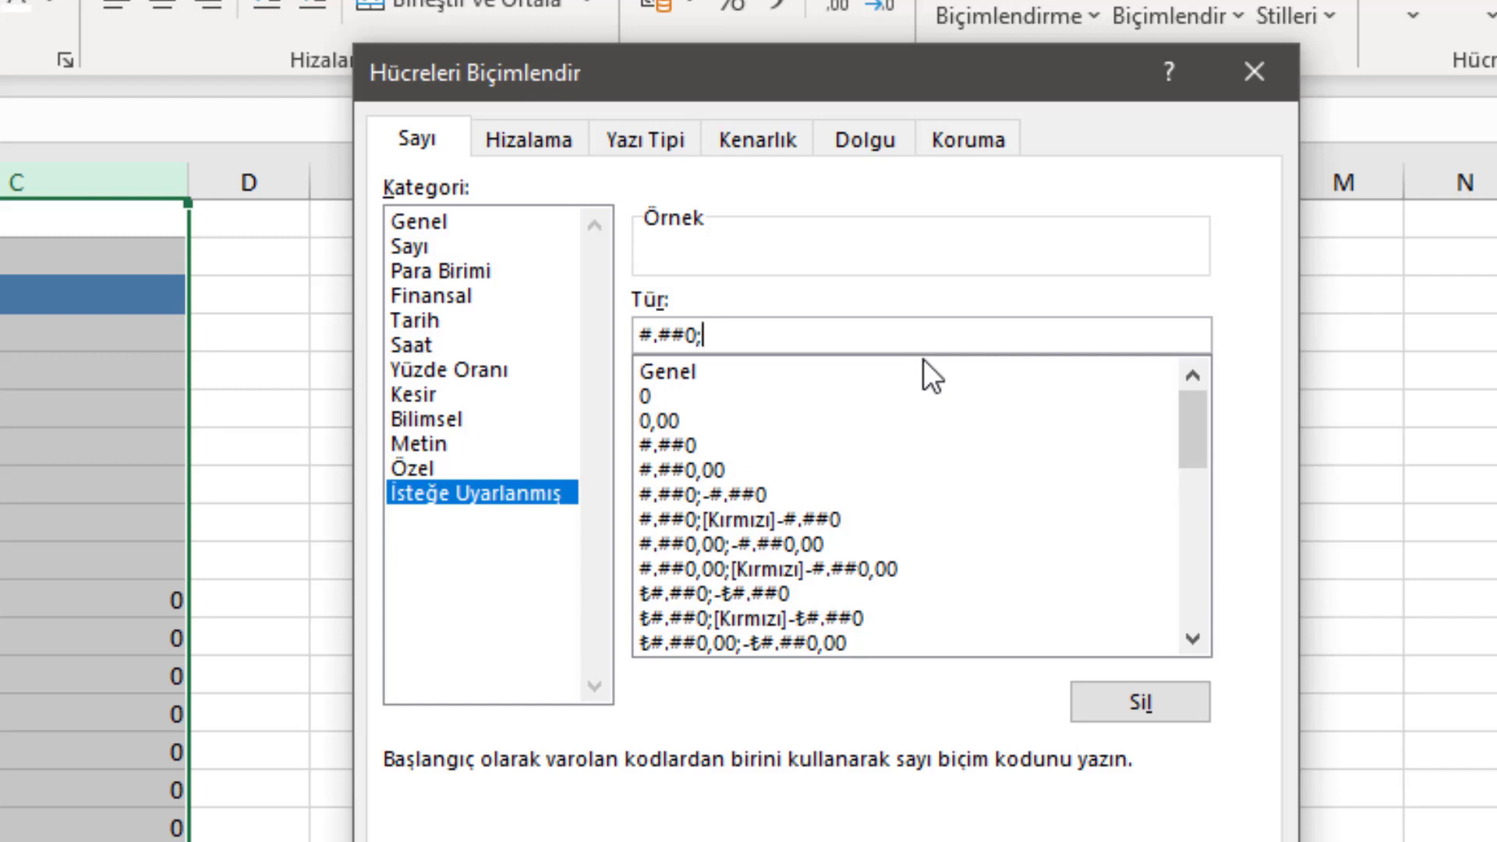
type("-")
key("BackSpace")
key("ctrl+a")
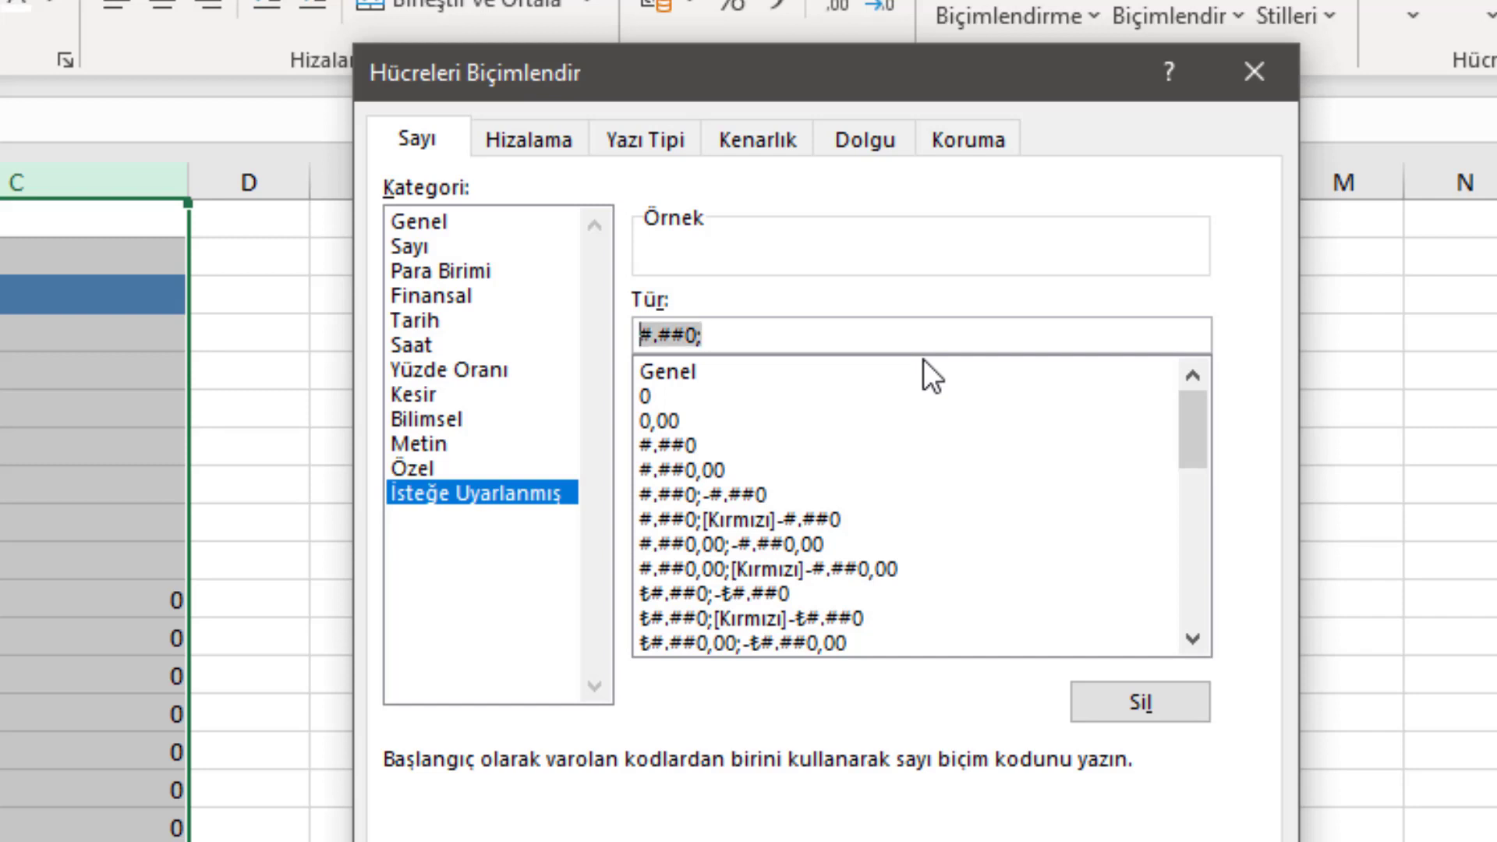
key("Left")
key("Right")
key("Right")
key("Right")
key("Right")
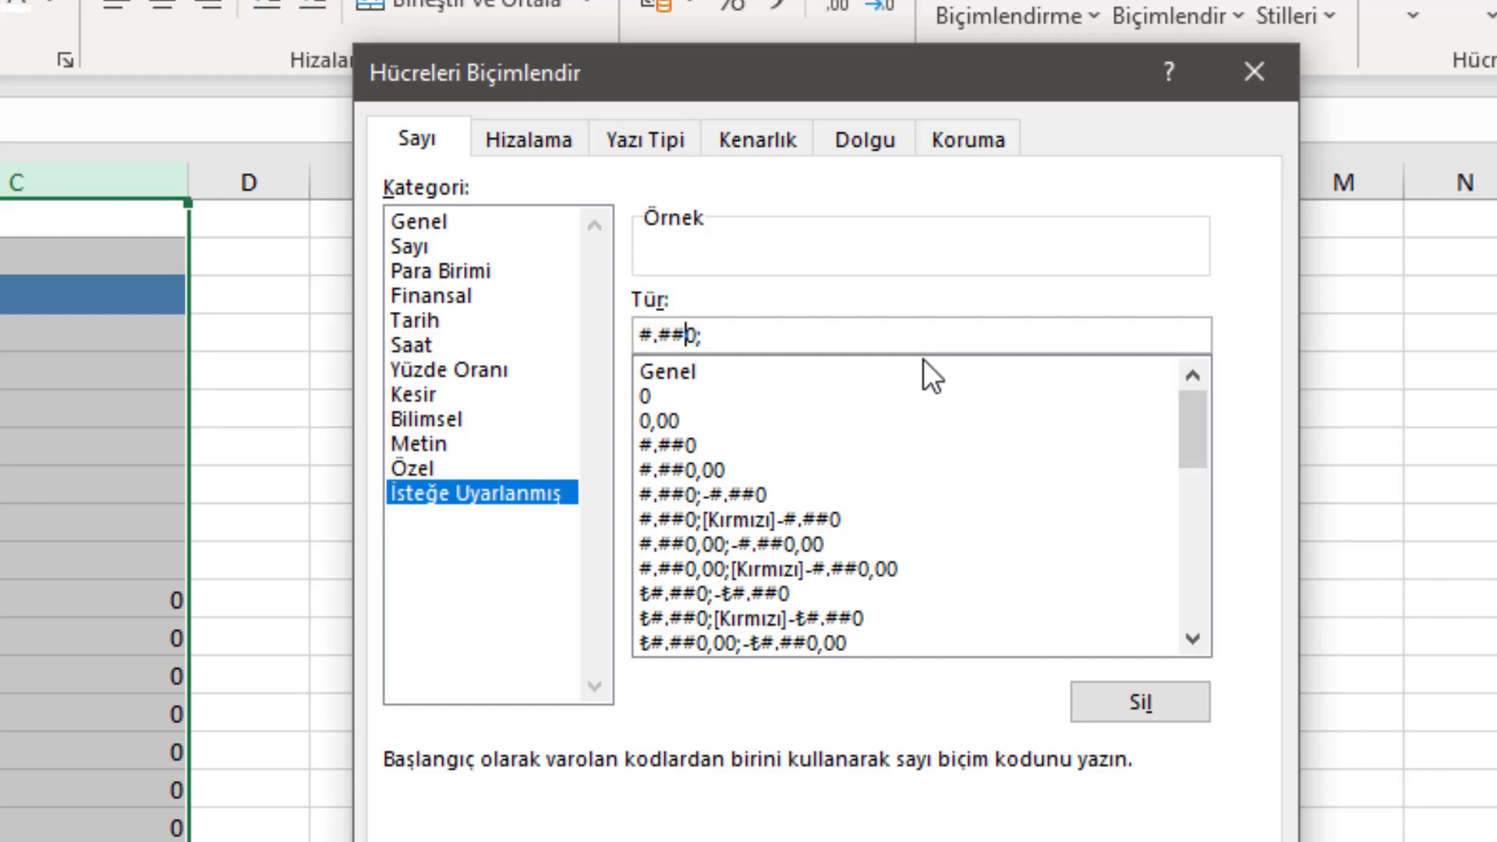
key("Right")
key("Right")
type("-")
type("#.##0;")
type(";")
key("BackSpace")
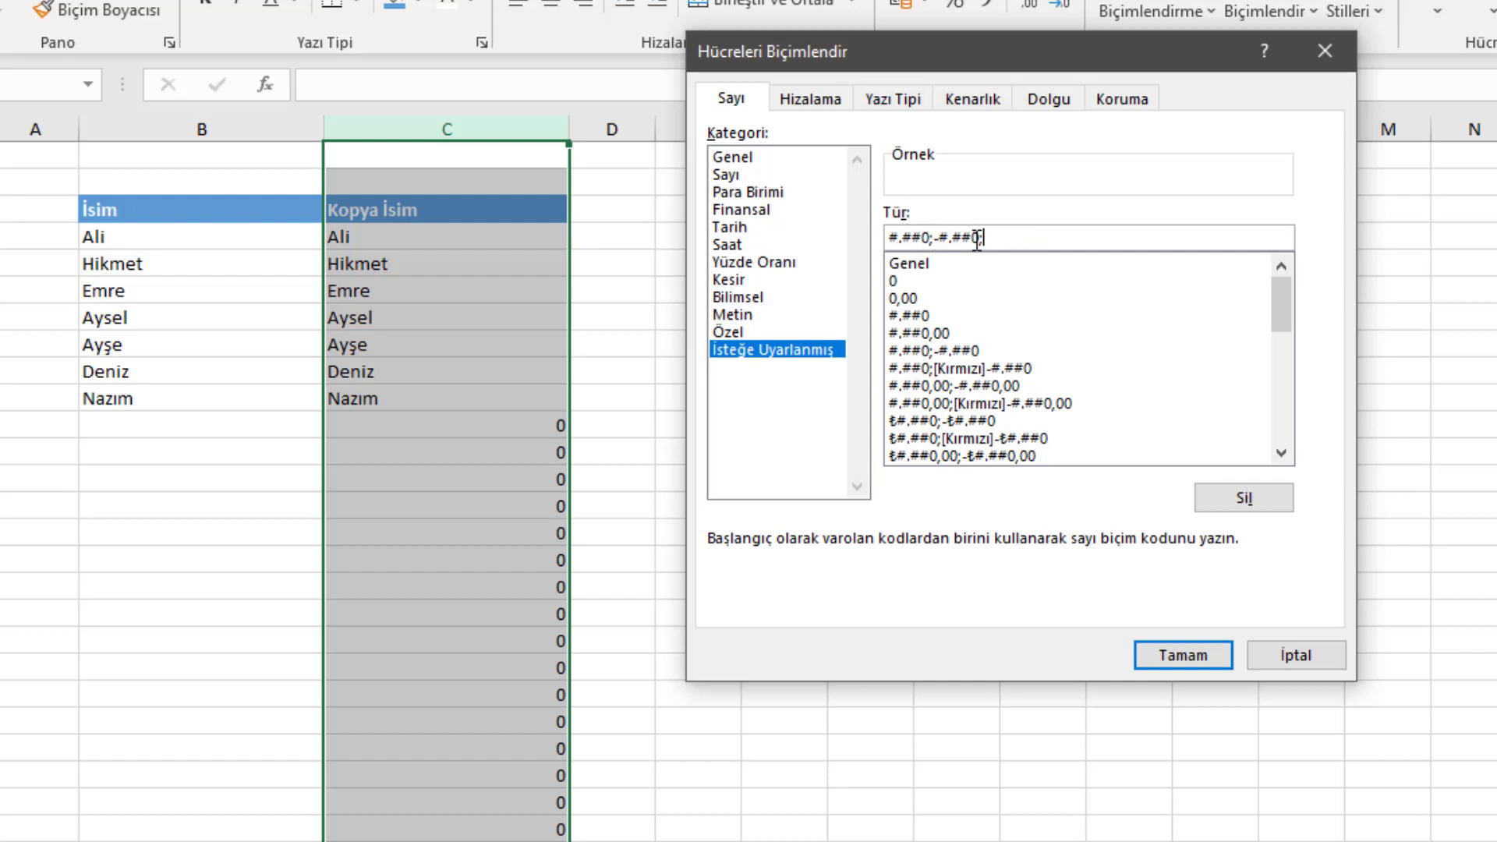
left_click(1172, 657)
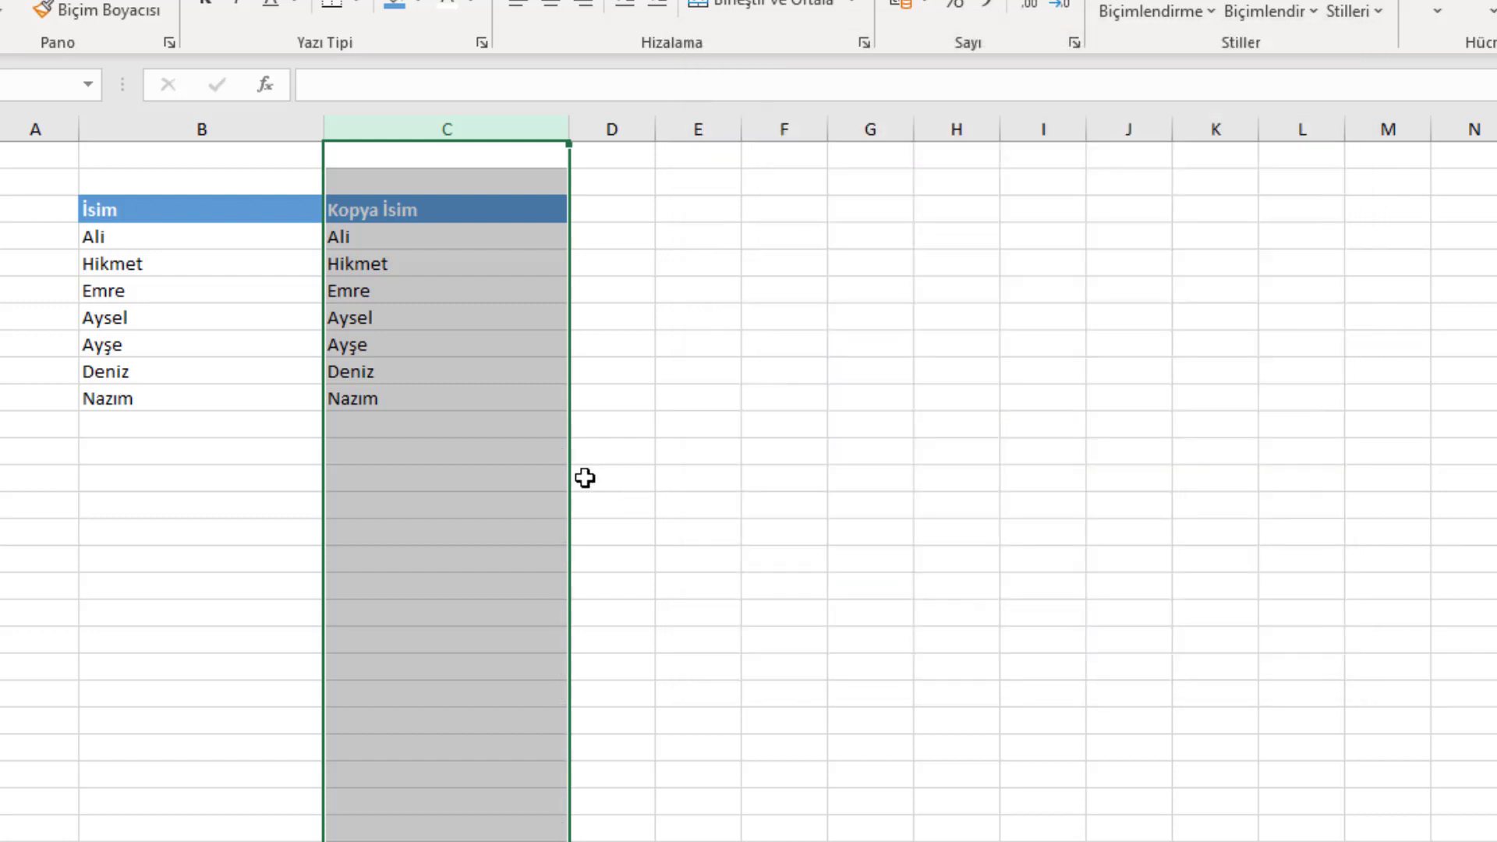
left_click(515, 430)
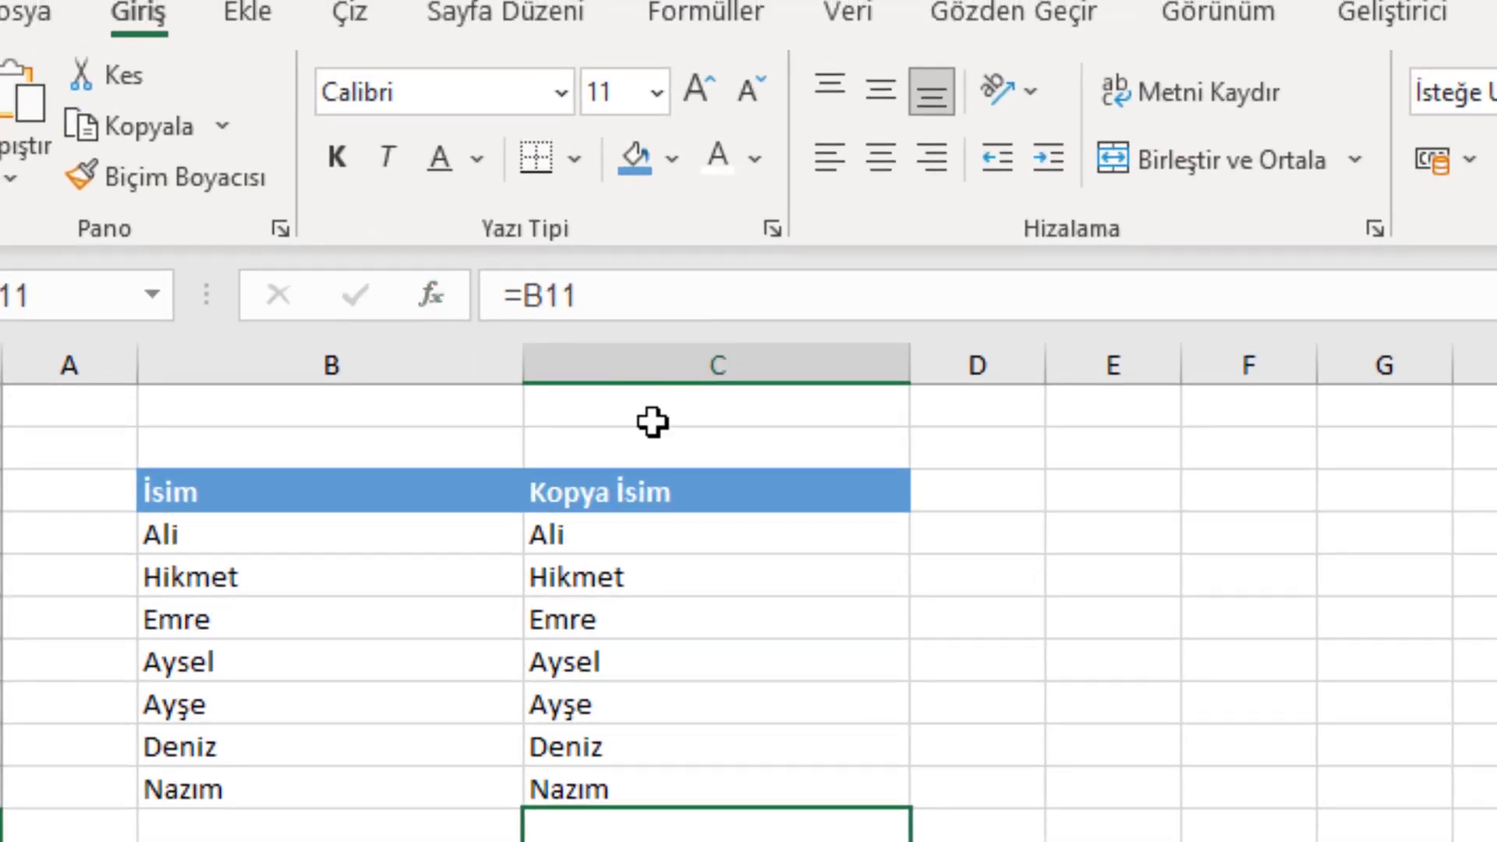
left_click(247, 822)
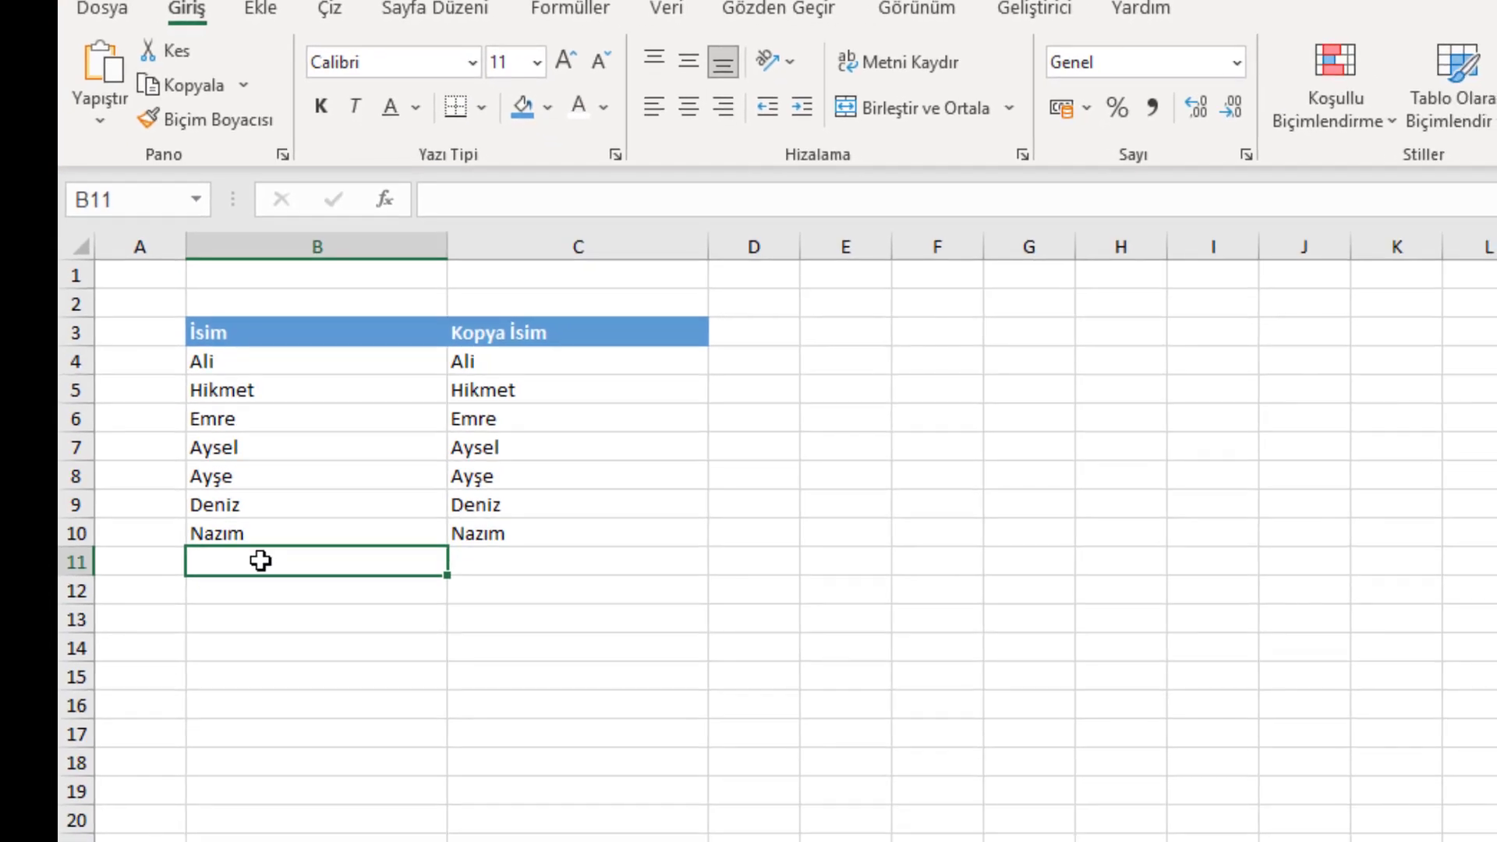
left_click_drag(575, 566, 569, 818)
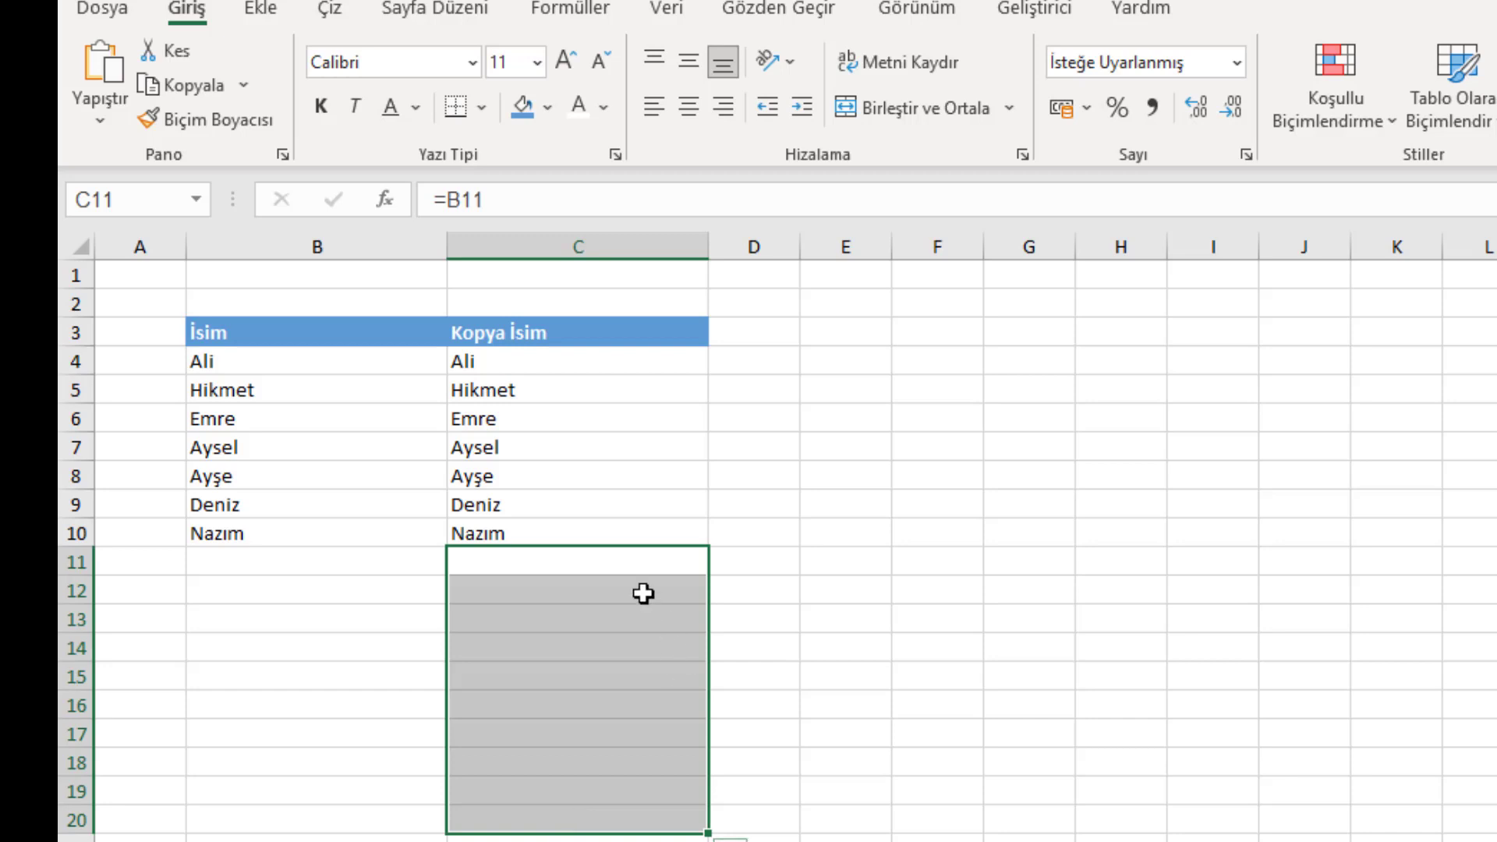
Add Harun in B11 and Ahmet in B12, confirming C11 and C12 copy them
left_click(344, 561)
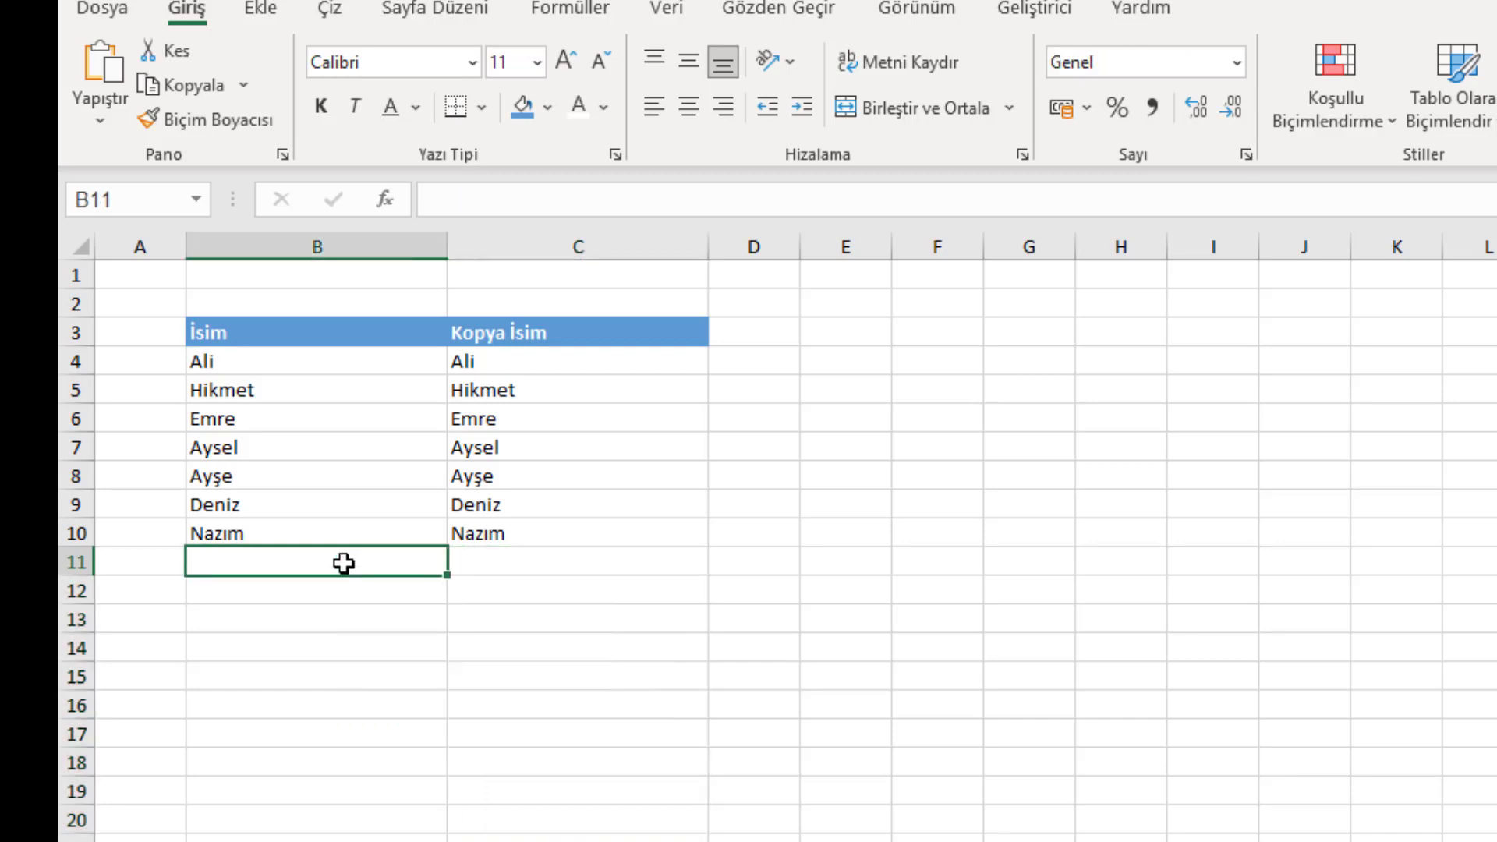
type("Harun")
key("Return")
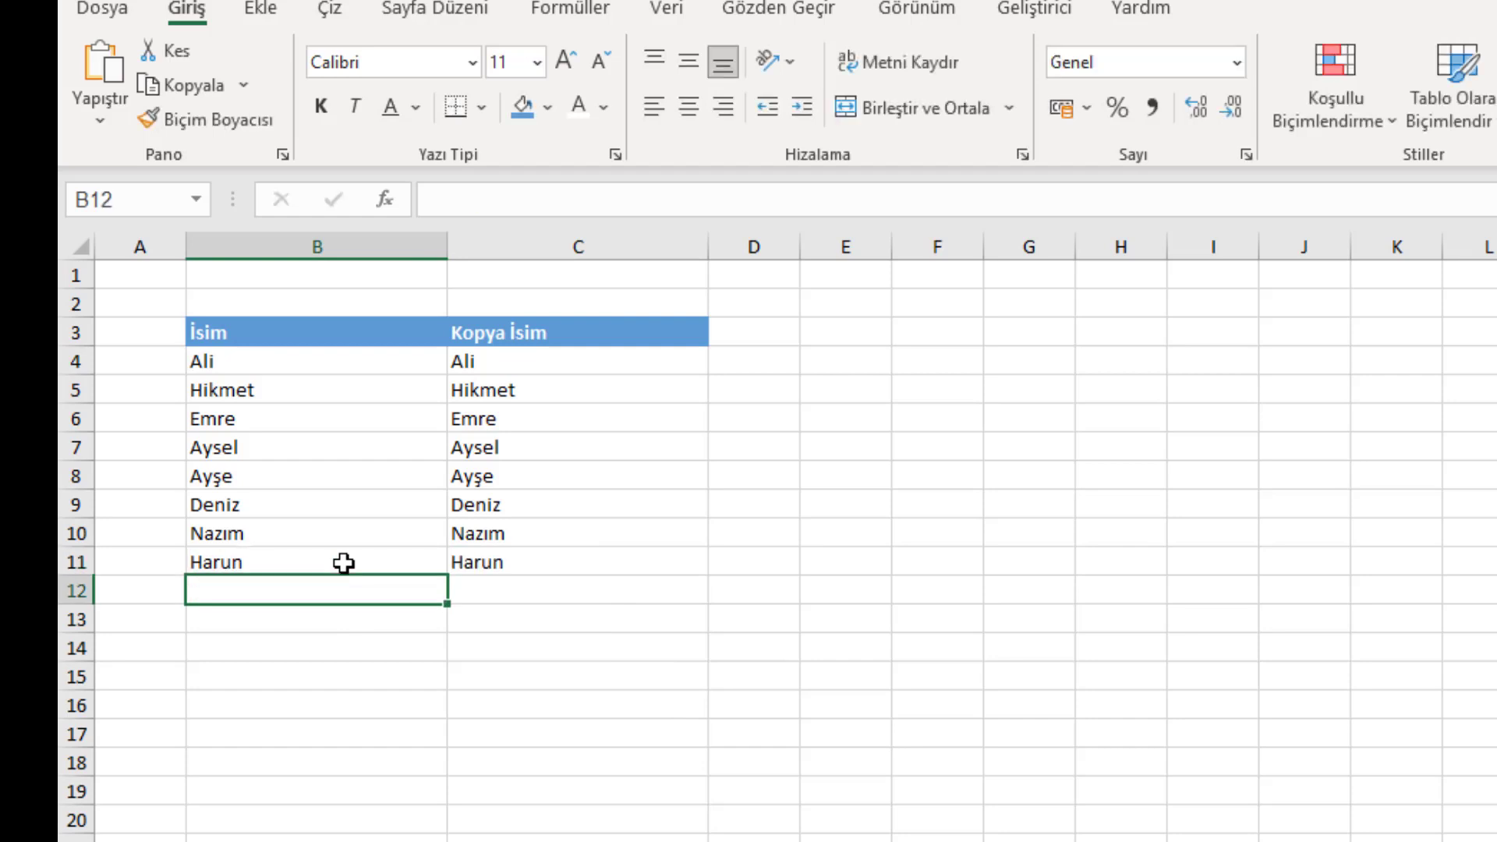
left_click(469, 568)
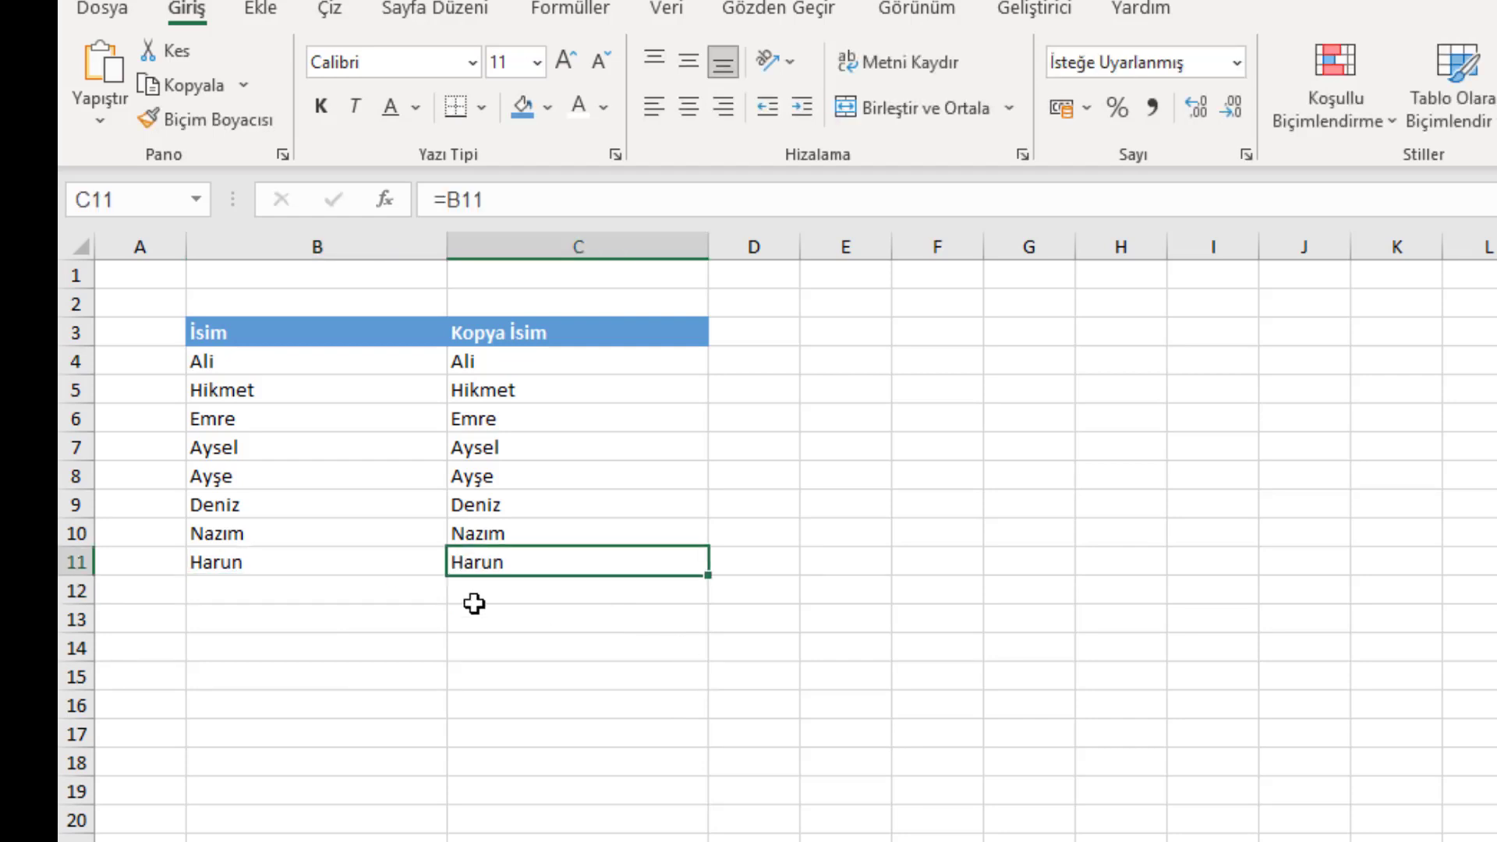
left_click(270, 588)
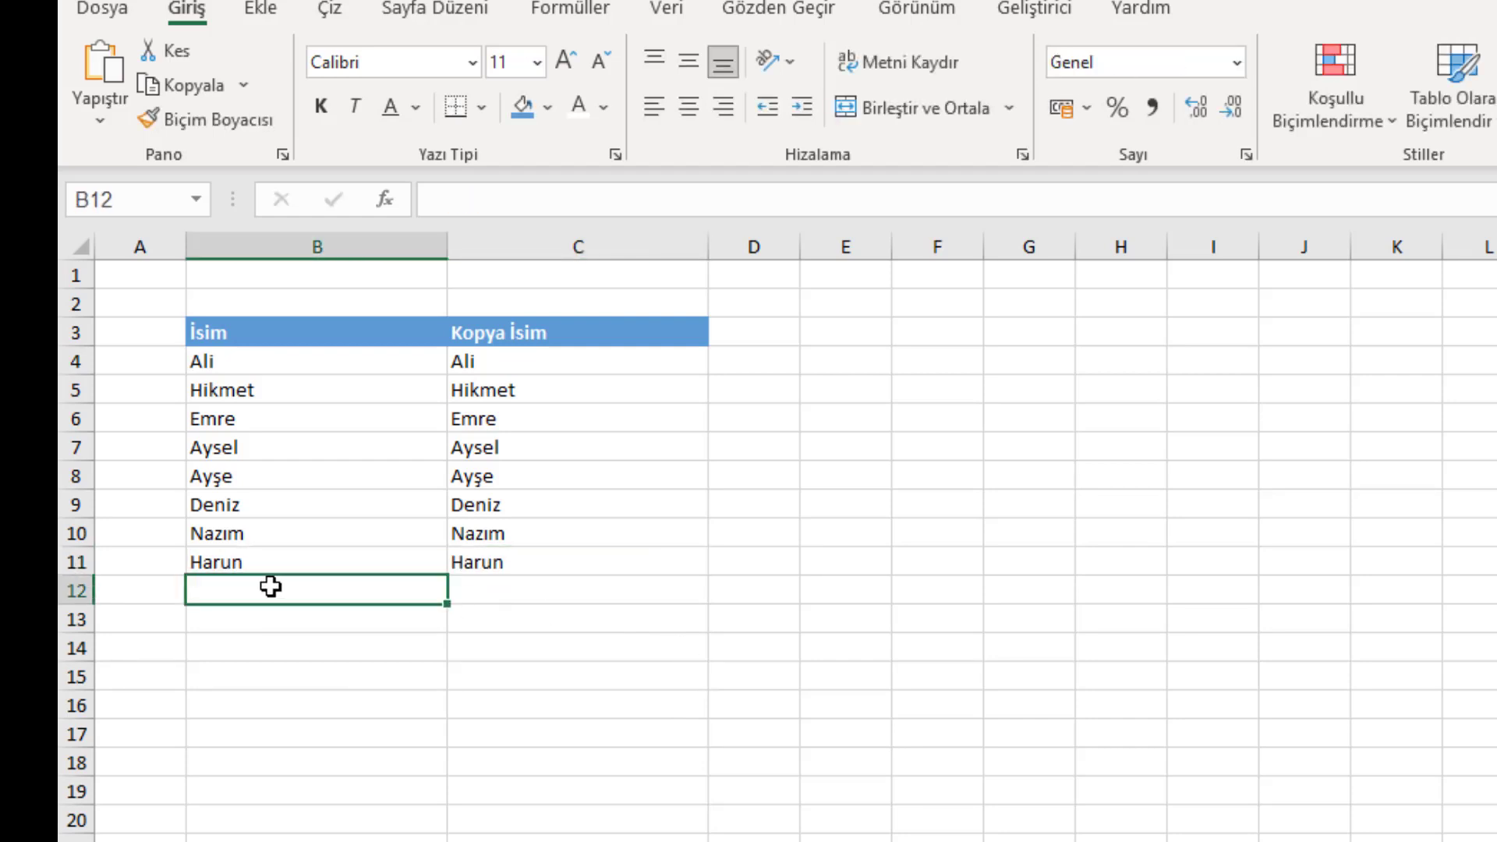
type("Ahmet")
key("Return")
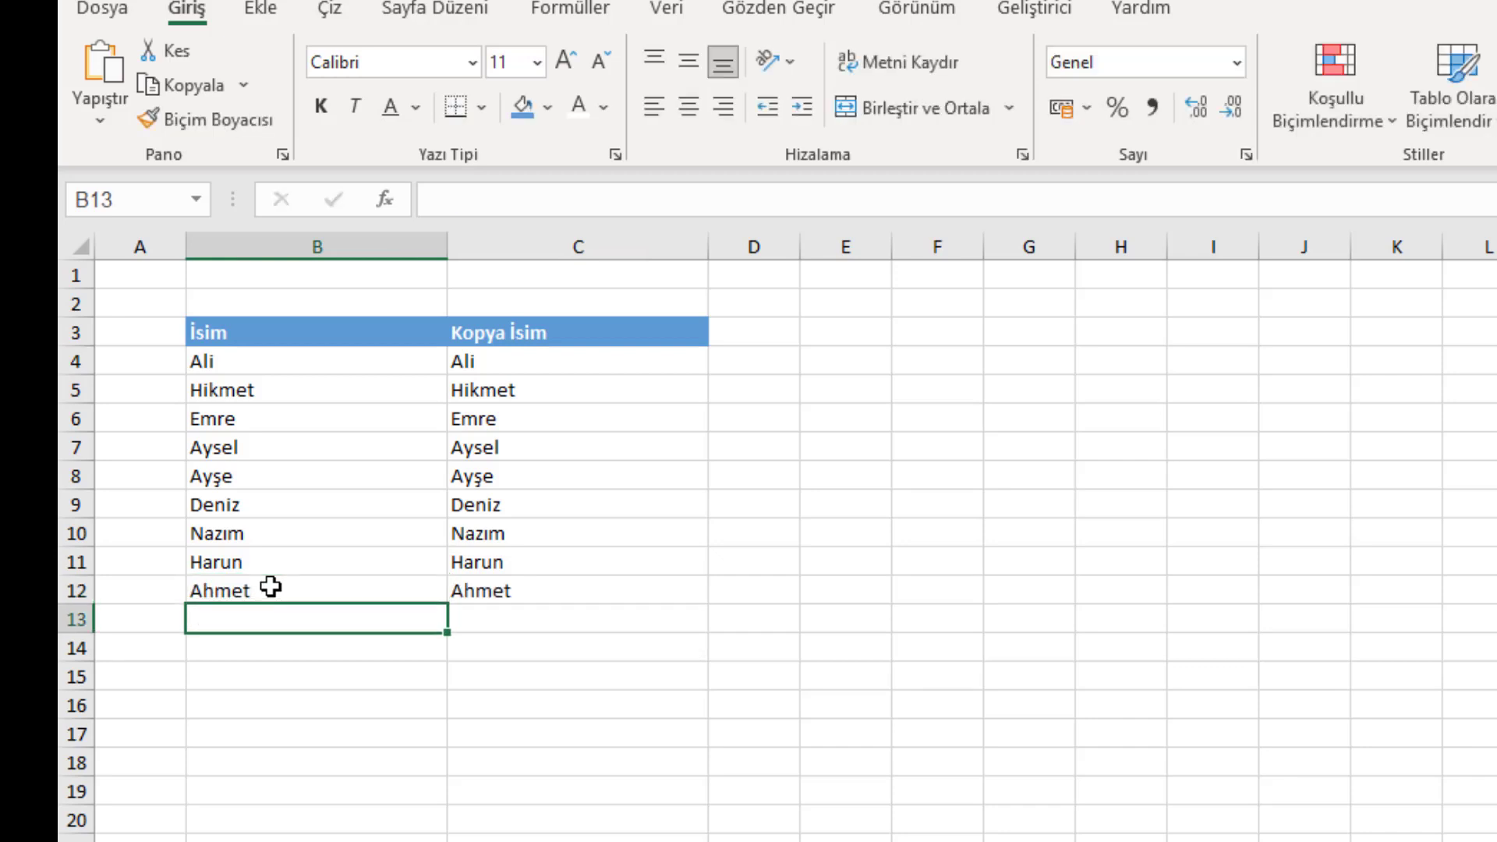
left_click(488, 591)
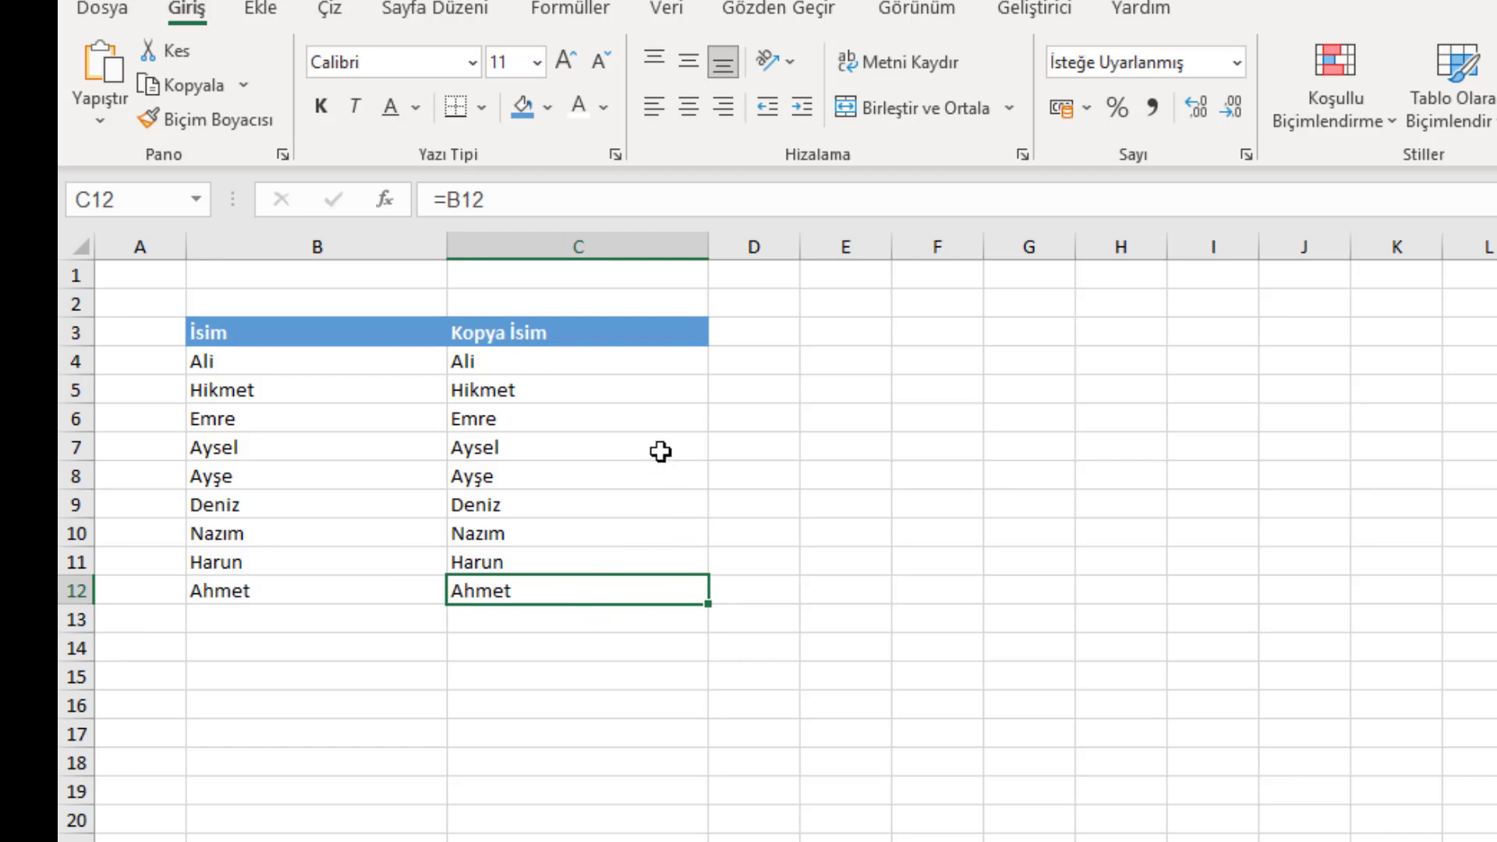
left_click_drag(606, 362, 590, 839)
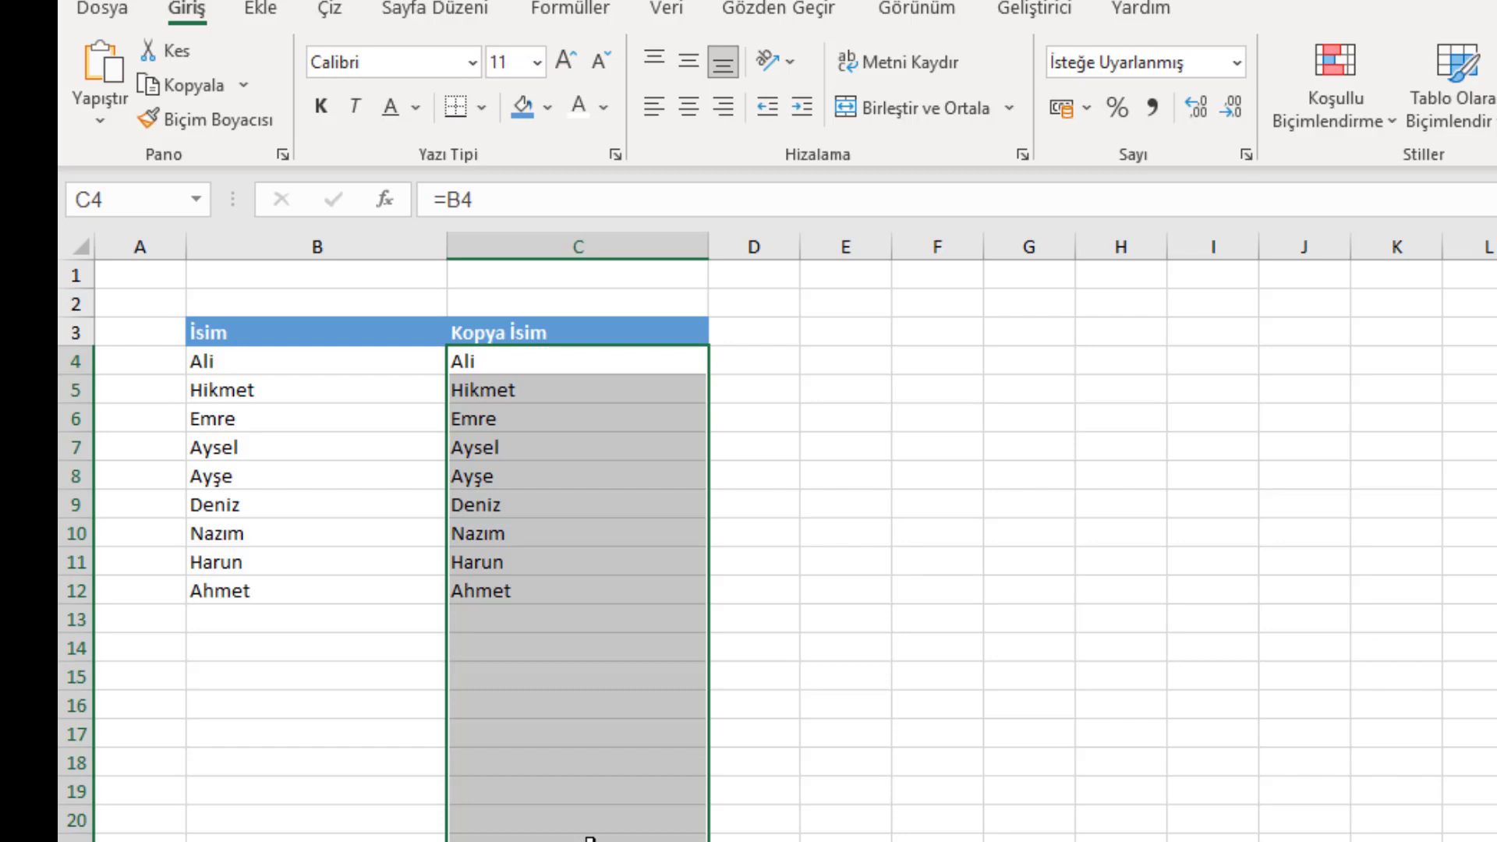
left_click(617, 683)
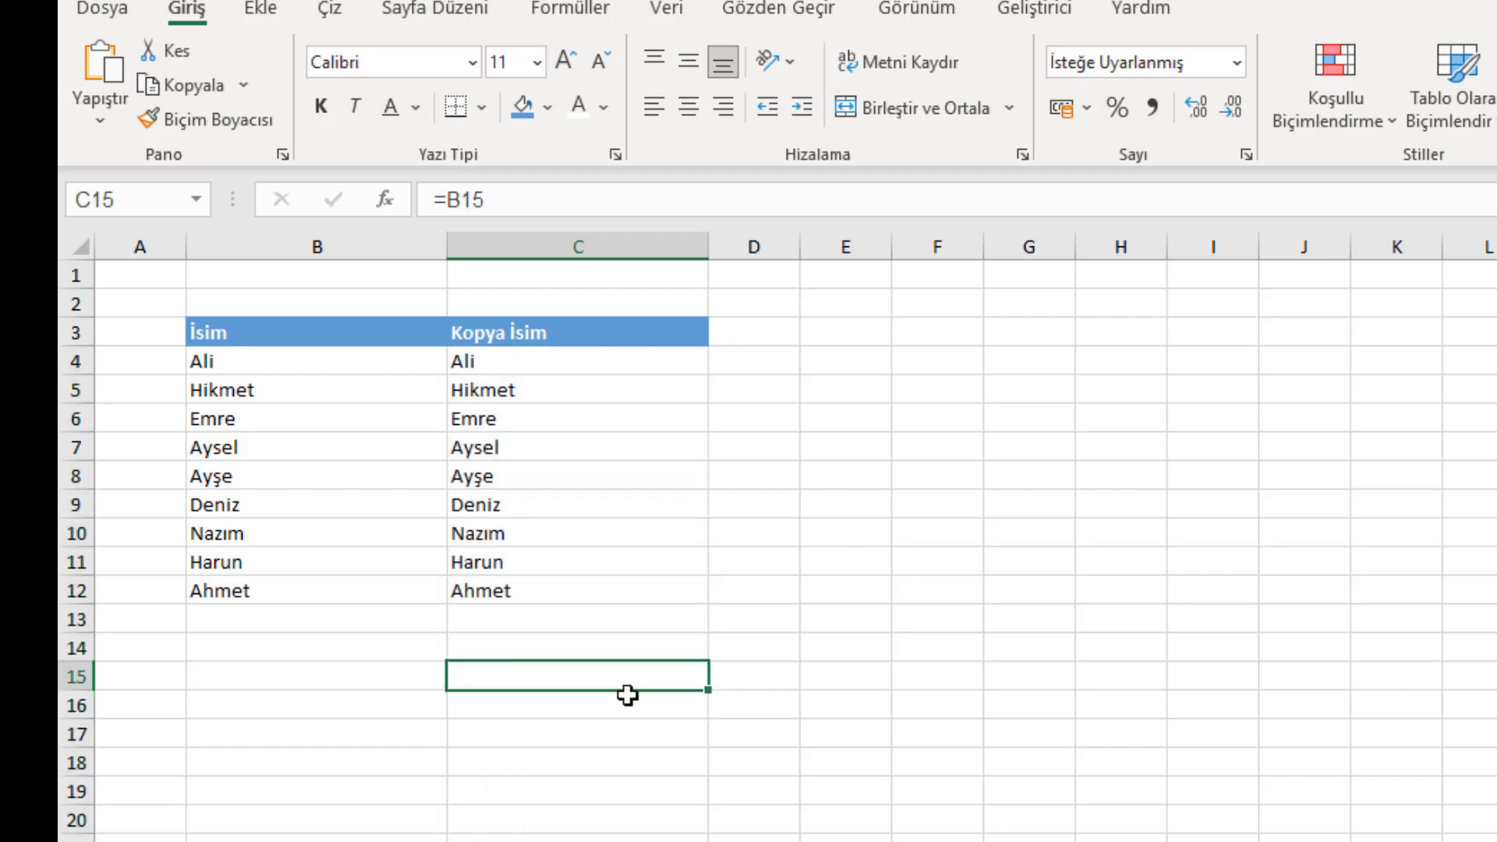